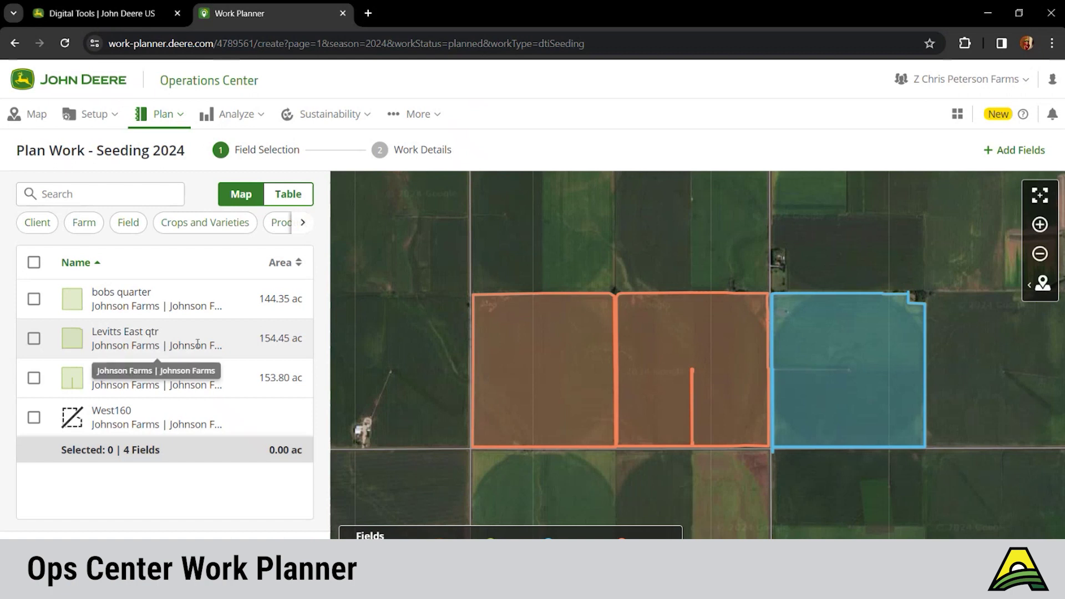
Select only the Levitts Quarter field for the 2024 seeding plan and continue to its work details.
left_click(33, 299)
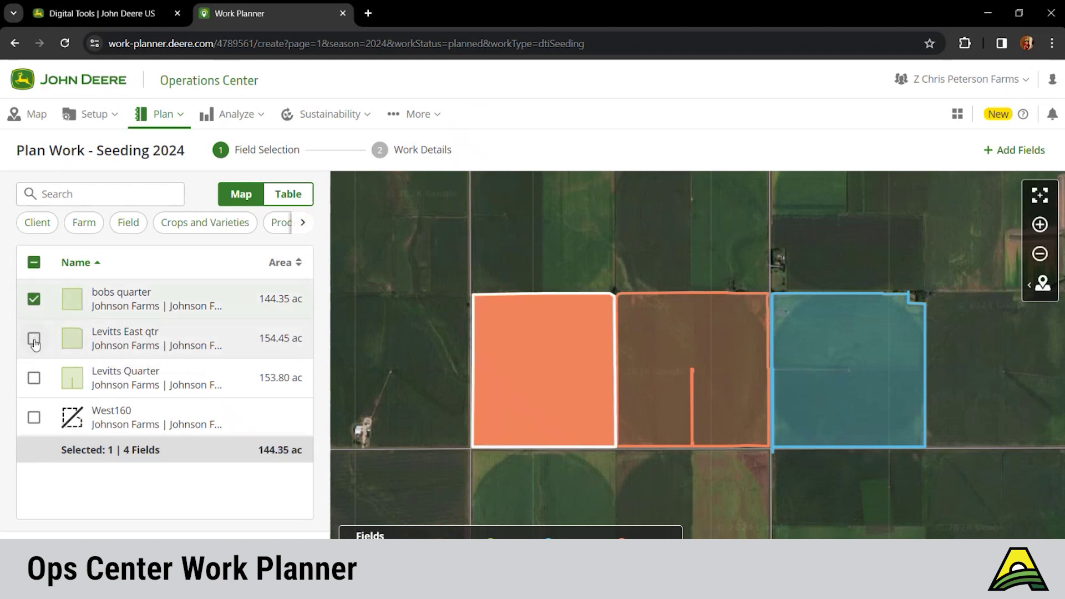
left_click(33, 299)
left_click(35, 377)
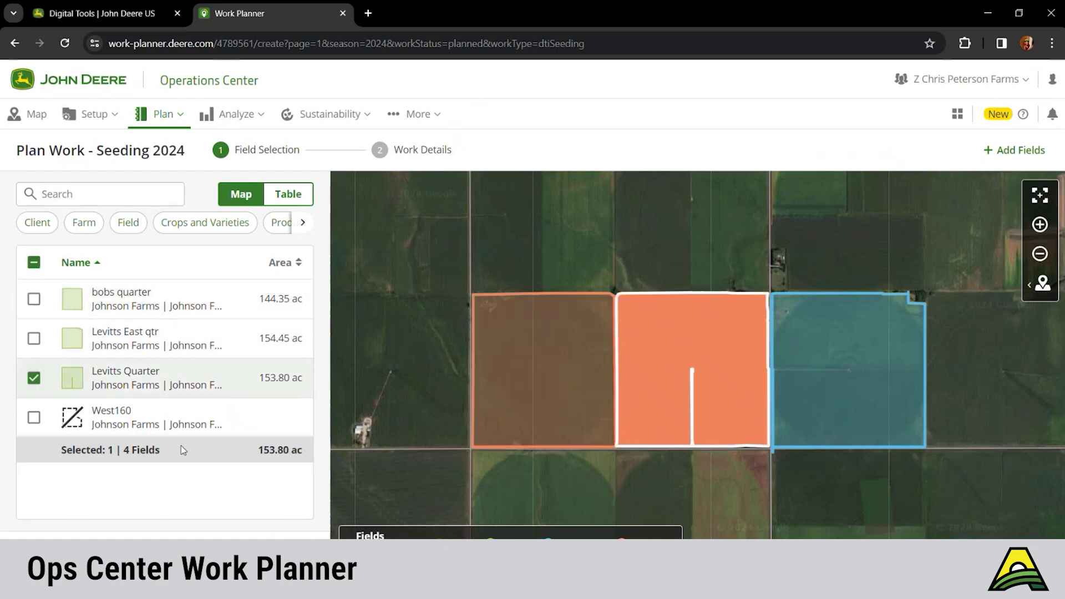
left_click(39, 421)
left_click(39, 421)
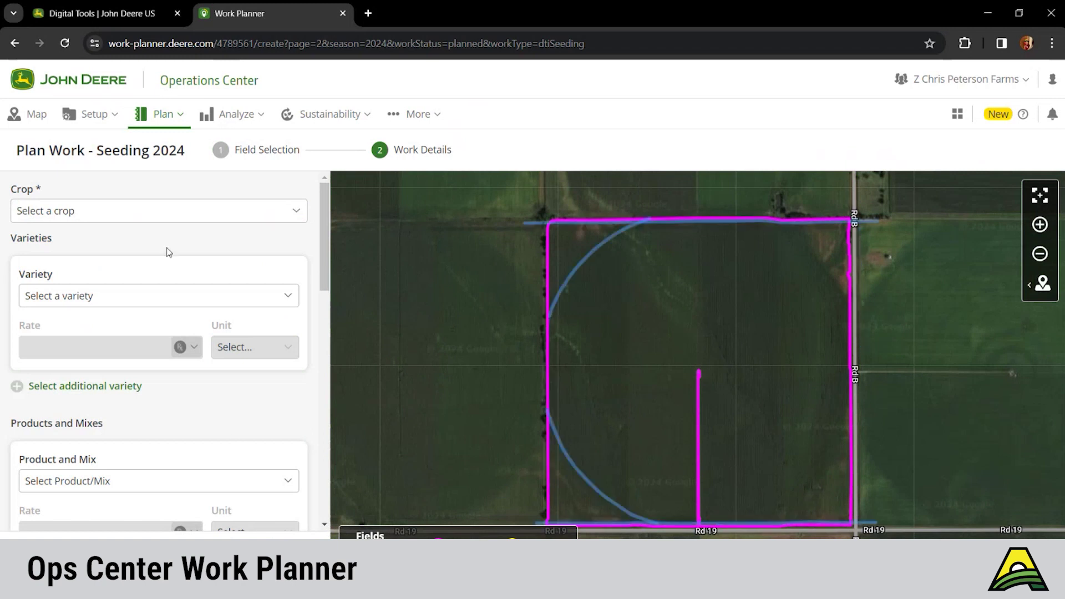
Set the planned crop to Corn and choose DKC59-82RIB as its variety.
left_click(134, 215)
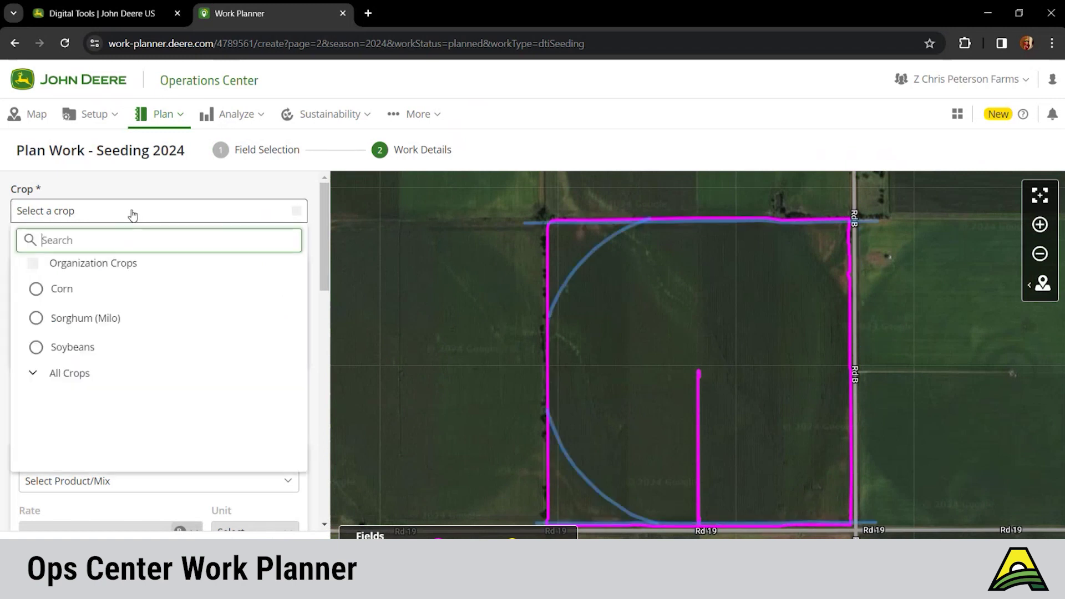
left_click(36, 290)
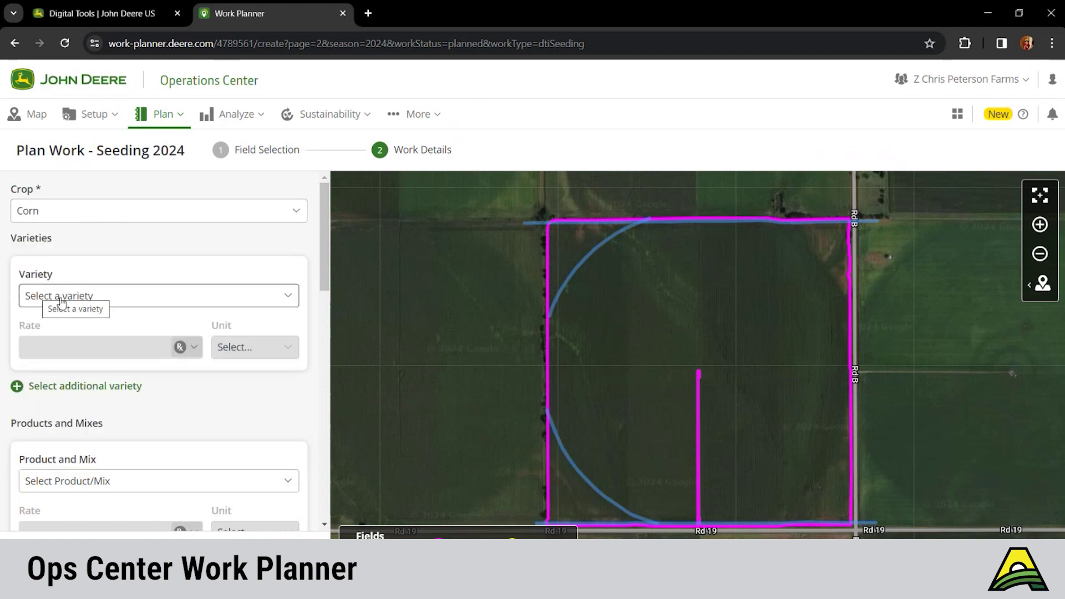
left_click(140, 305)
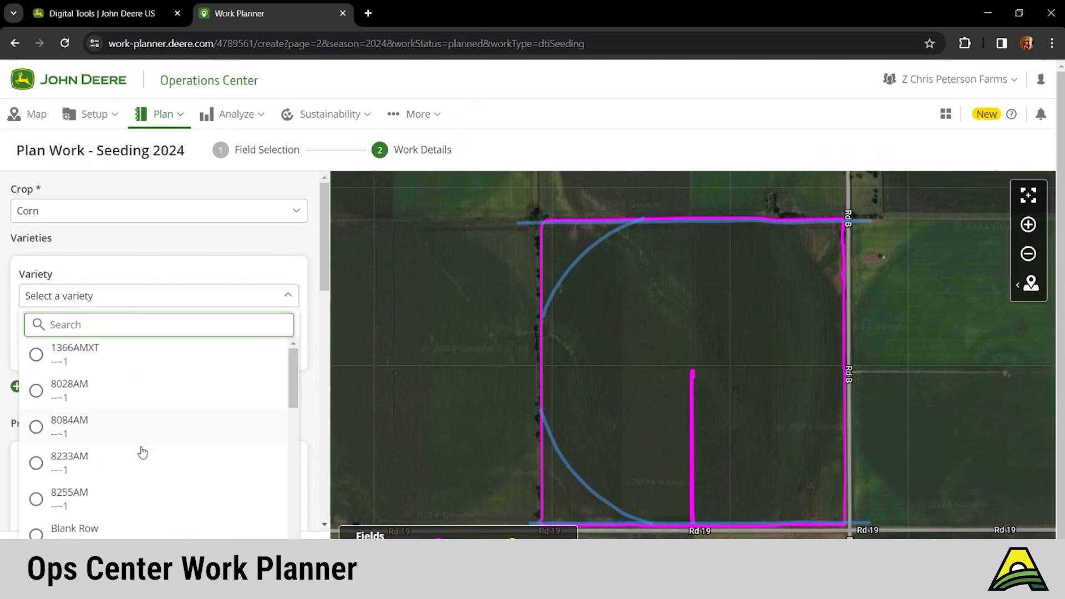
scroll(143, 451, "down", 3)
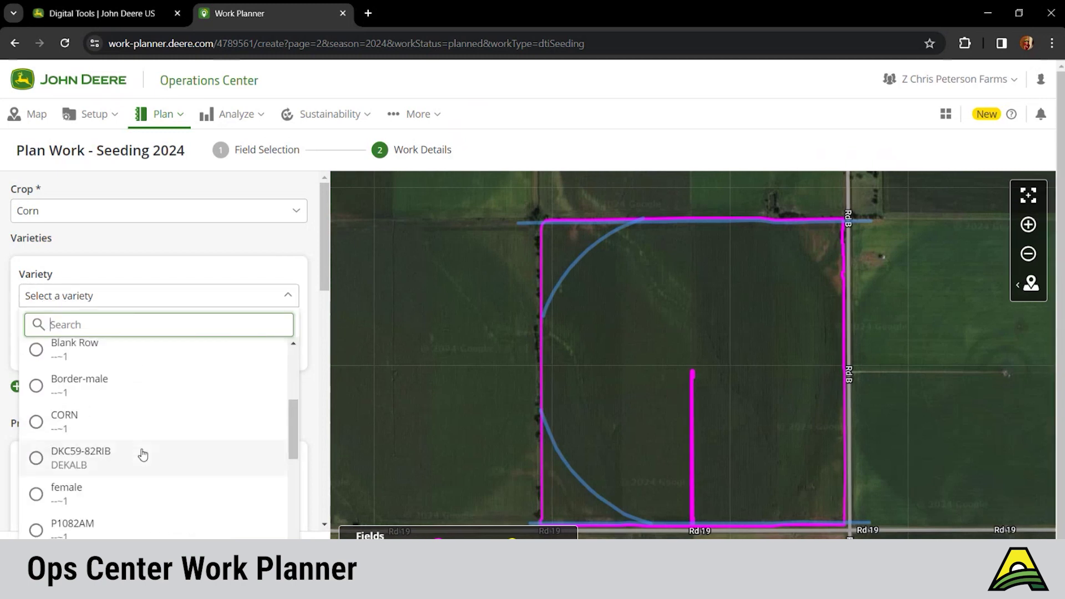
left_click(115, 461)
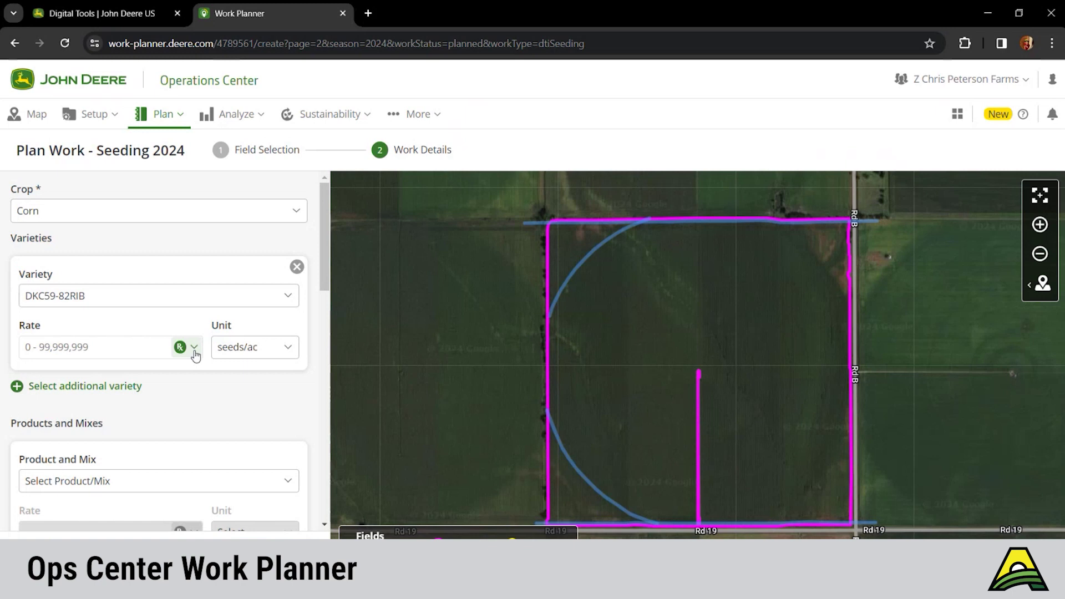
Enter a flat seeding rate of 30000 seeds/ac for the DKC59-82RIB variety, and clear it again.
left_click(124, 347)
type("30000")
key("BackSpace")
key("BackSpace")
key("BackSpace")
key("BackSpace")
key("BackSpace")
Assign the Levitts Quarter_DC.zip prescription as the variety's seeding rate and check its coverage on the map.
left_click(189, 348)
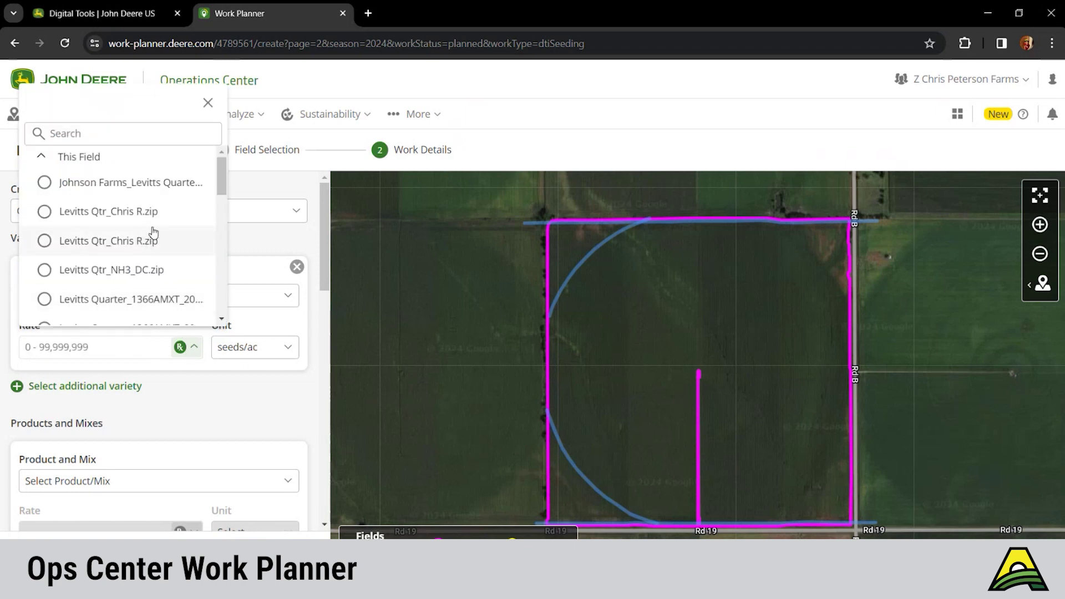
scroll(159, 238, "down", 3)
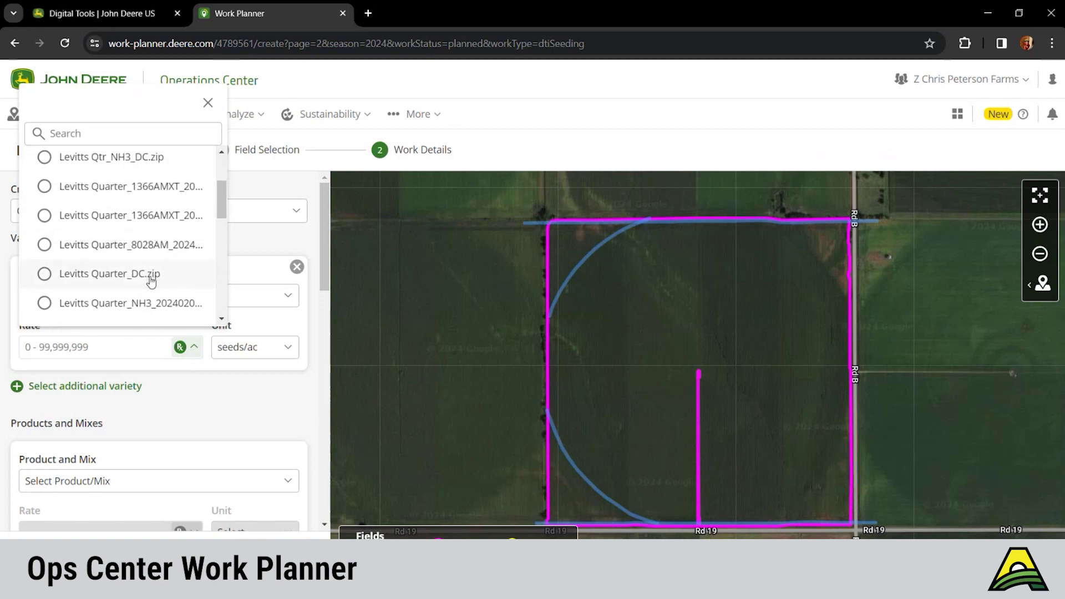
left_click(135, 277)
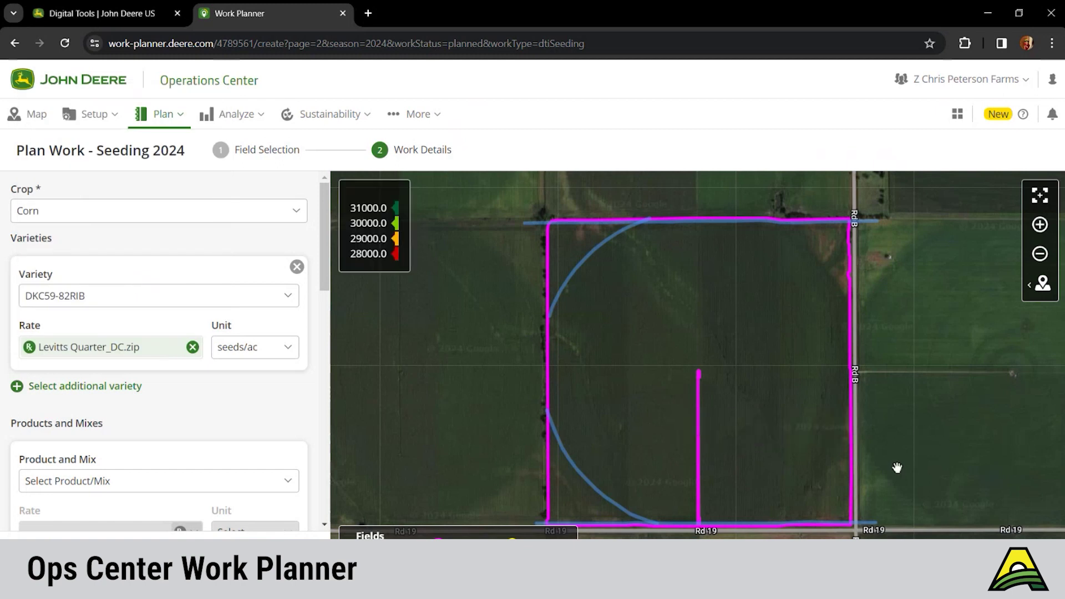
left_click(1040, 255)
scroll(489, 412, "down", 3)
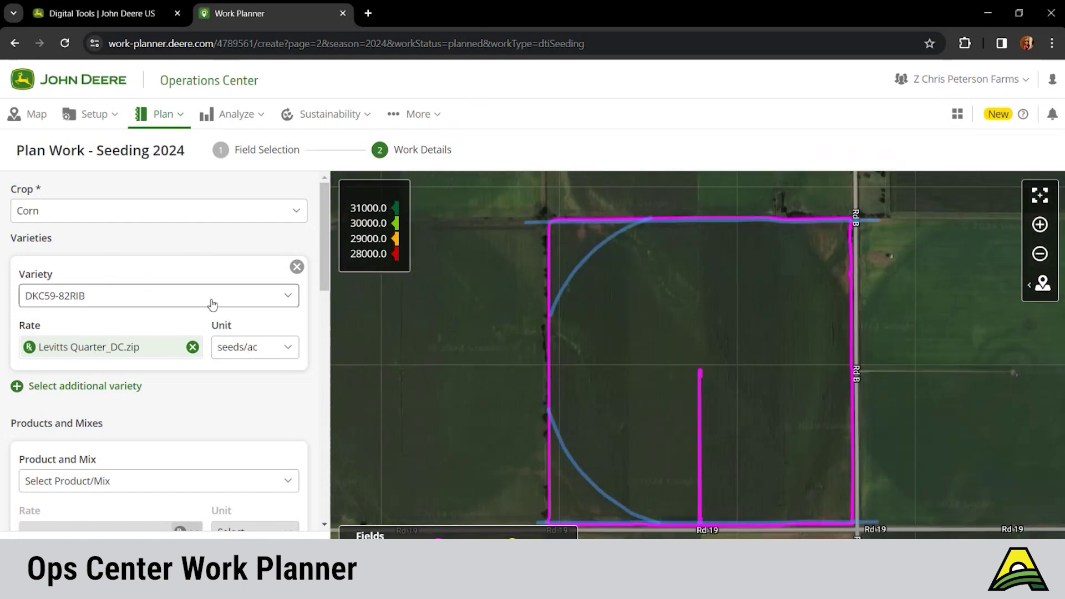
Remove the variety entry from the plan and choose DKC59-82RIB again.
left_click(298, 268)
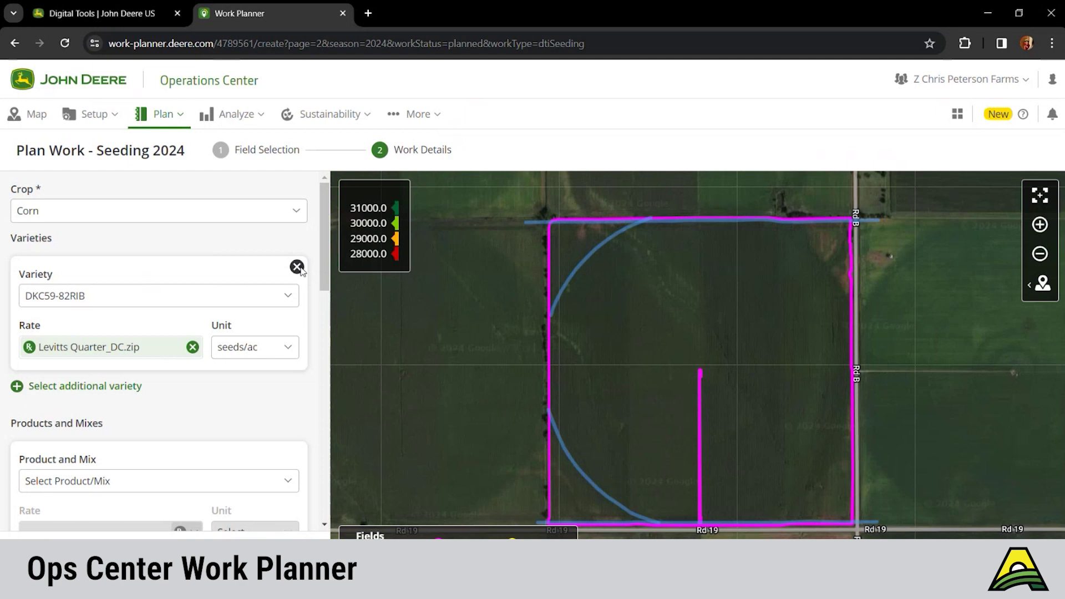
left_click(143, 309)
scroll(152, 447, "down", 3)
left_click(102, 411)
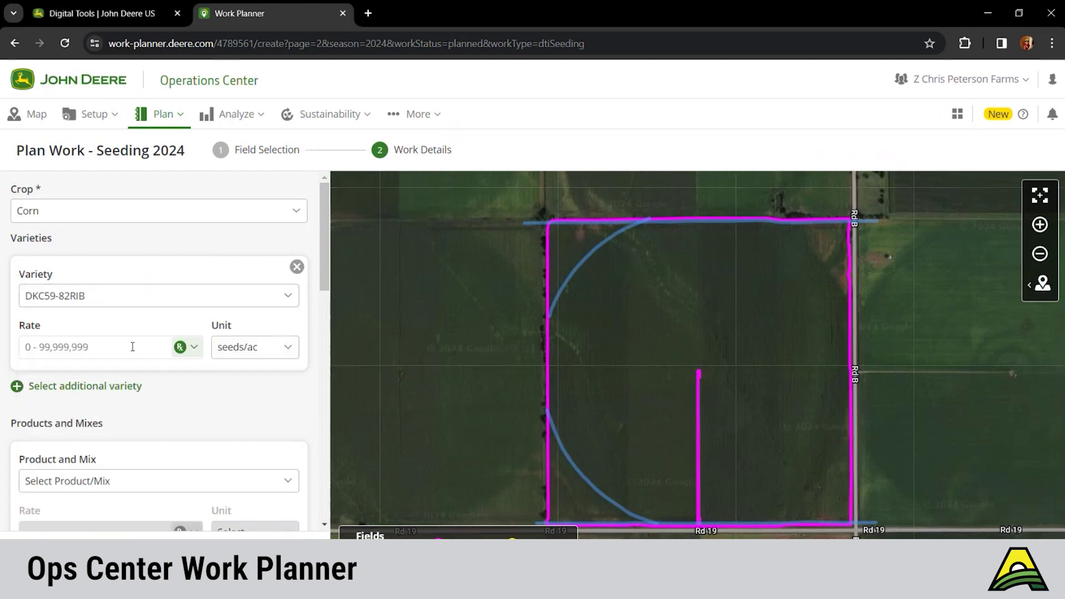
Use the field's Levitts Quarter_DC.zip prescription as the seeding rate for the reselected DKC59-82RIB variety.
left_click(181, 348)
scroll(178, 285, "down", 3)
scroll(179, 284, "up", 3)
scroll(179, 285, "down", 4)
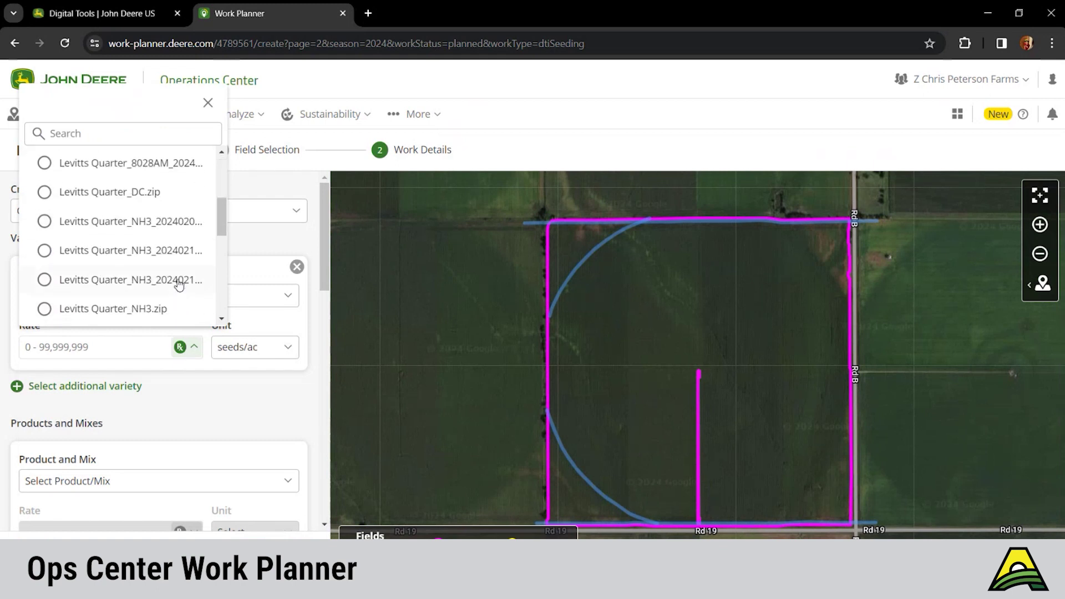
scroll(155, 254, "up", 1)
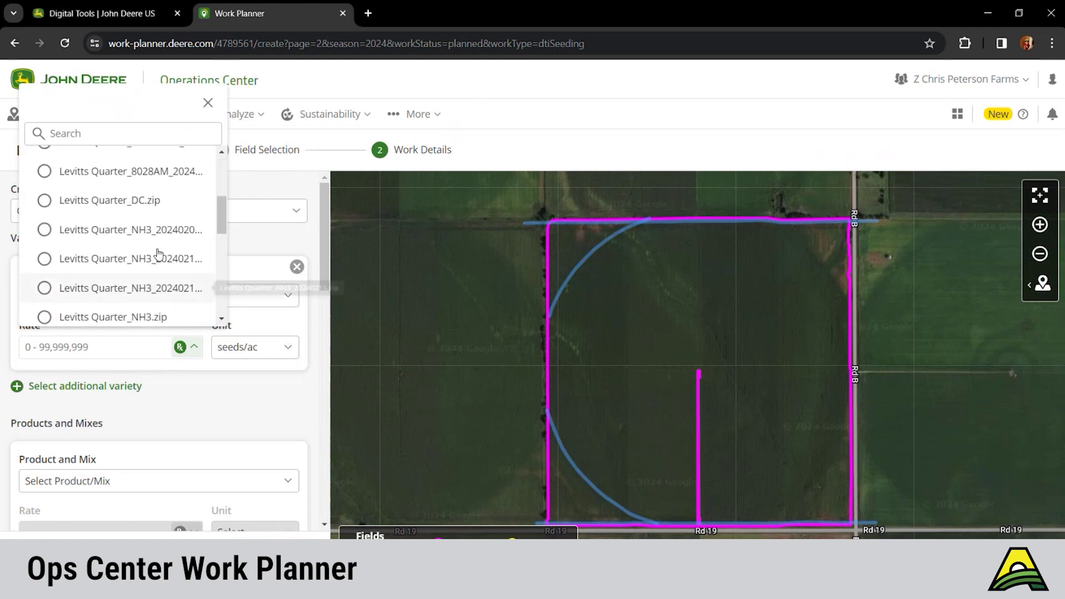
left_click(127, 201)
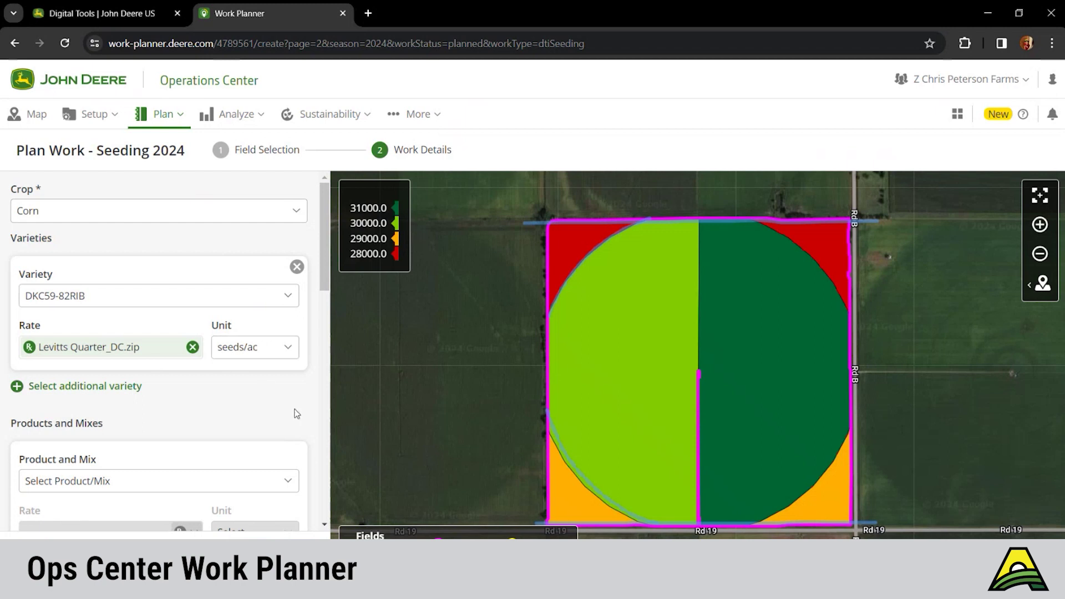
Add the Starter fertilizer as the plan's product.
scroll(297, 414, "down", 1)
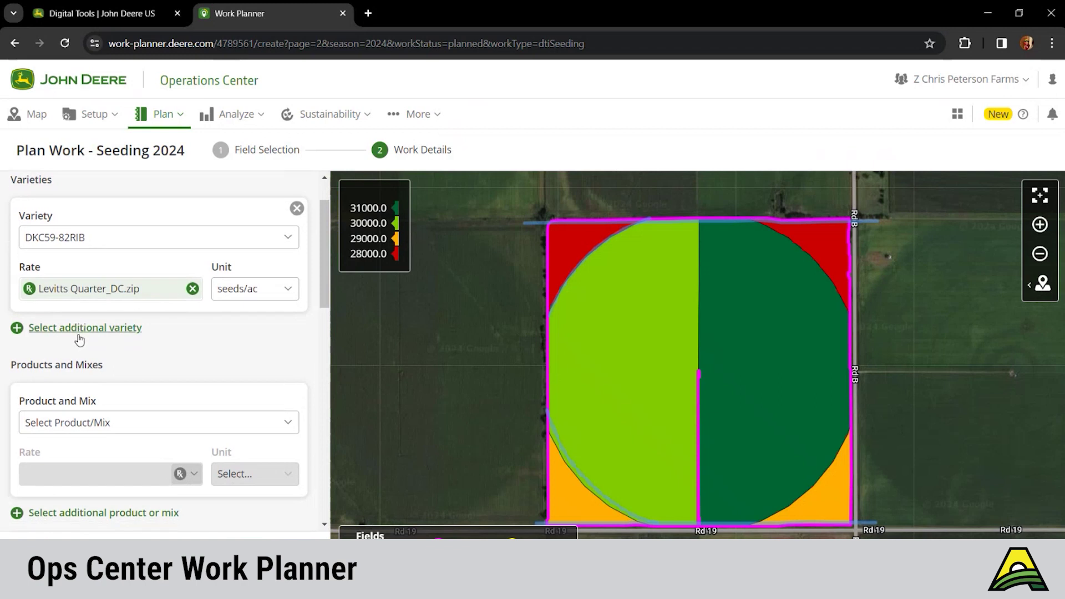
scroll(170, 405, "down", 1)
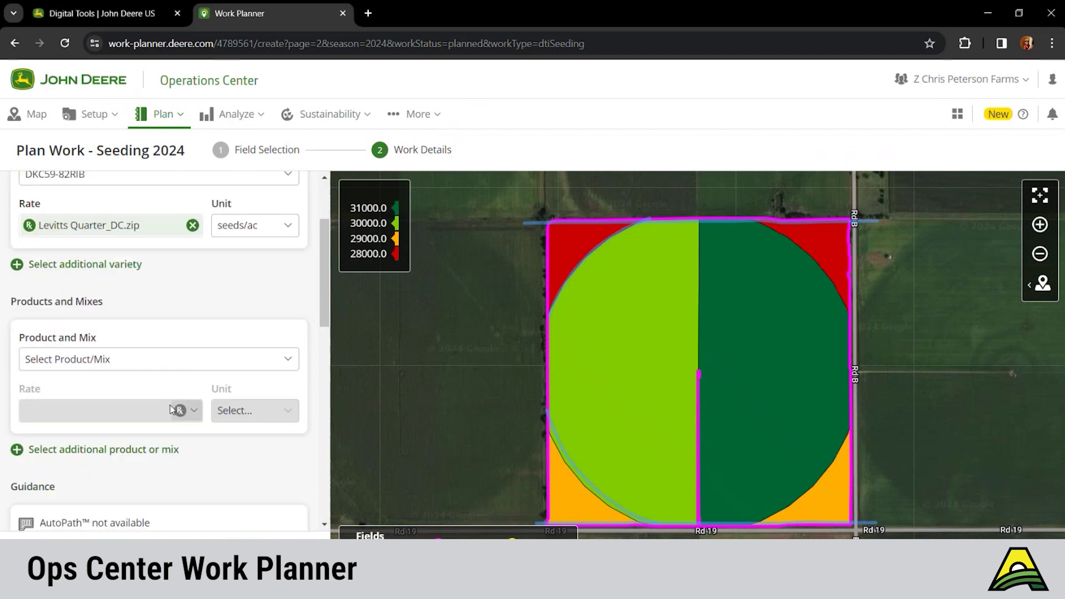
left_click(132, 361)
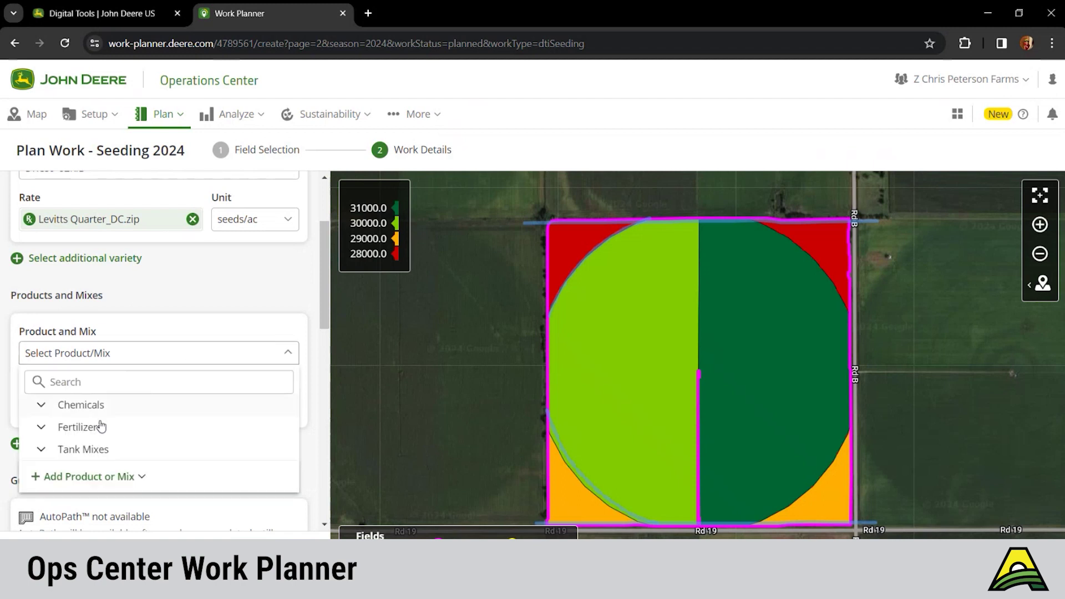
left_click(86, 435)
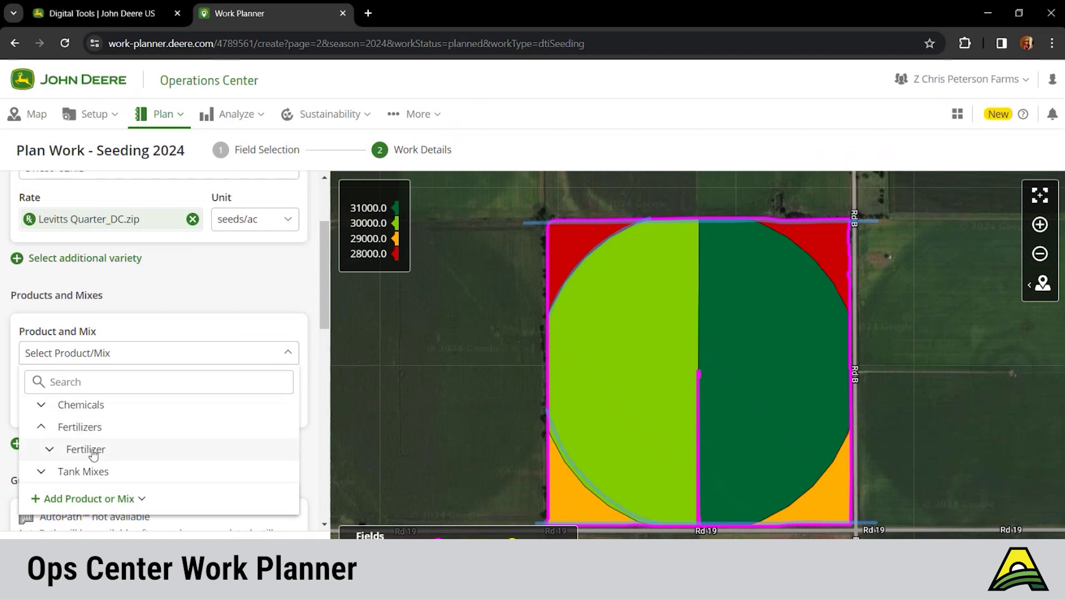
left_click(89, 448)
scroll(93, 455, "down", 2)
scroll(93, 455, "down", 3)
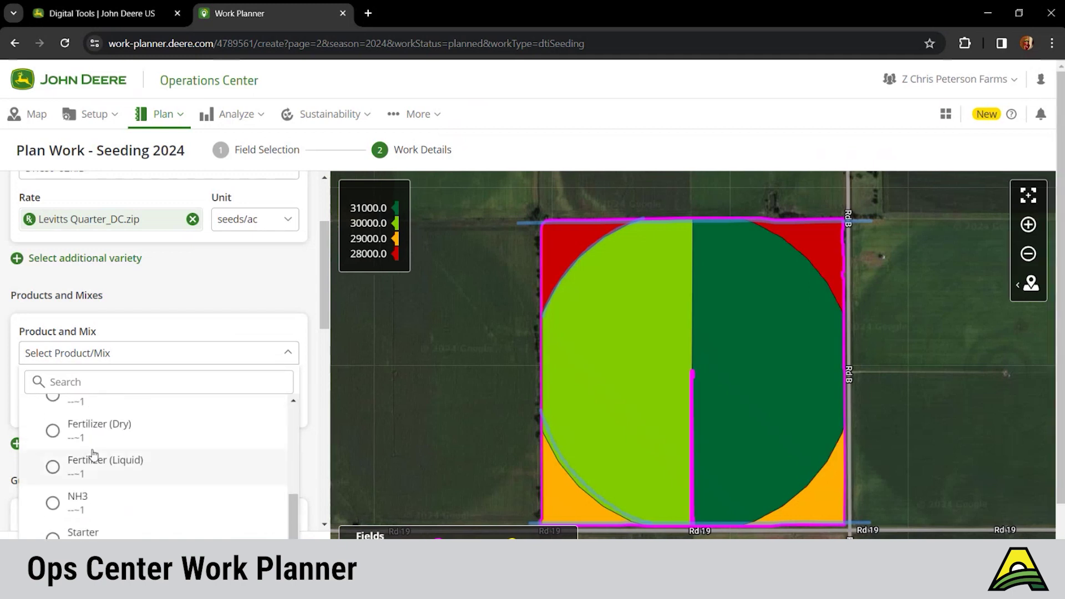
left_click(83, 534)
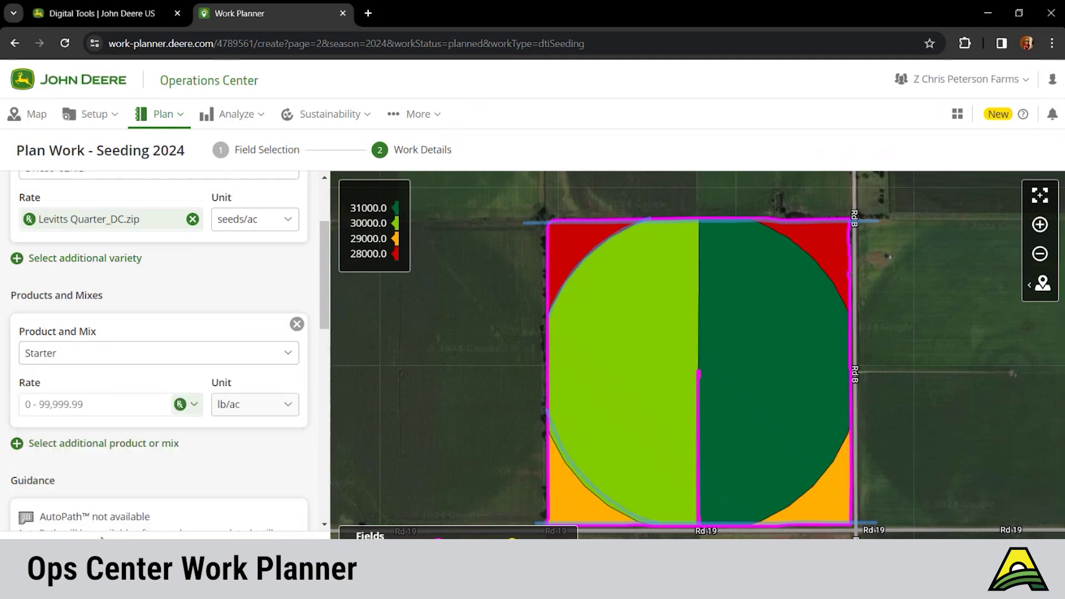
Assign the field's Levitts Quarter_Starter 24.zip prescription as the Starter application rate.
left_click(191, 408)
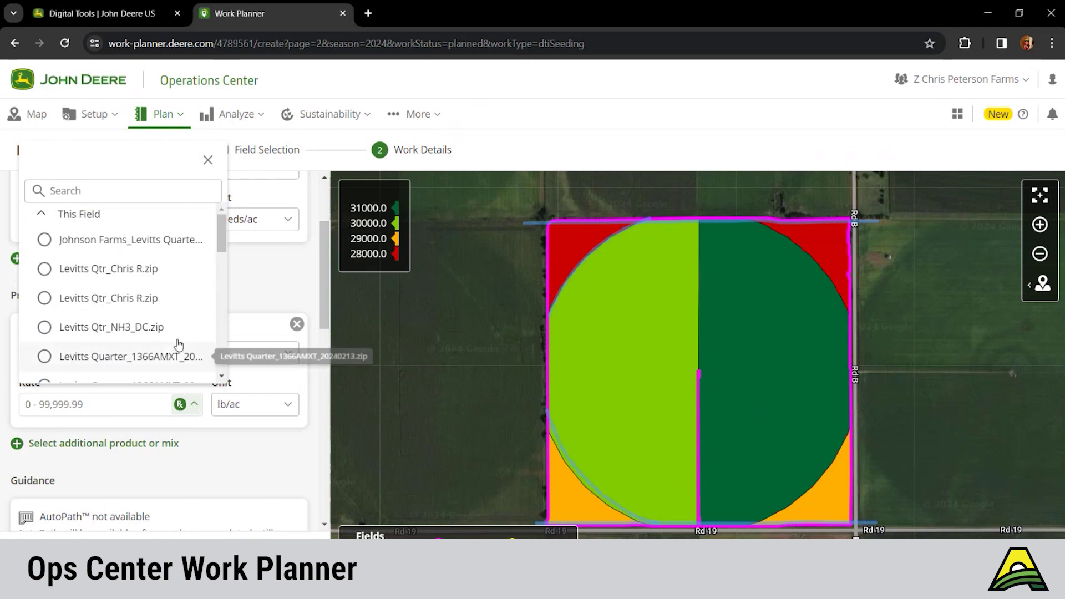
scroll(166, 282, "down", 1)
scroll(166, 284, "down", 1)
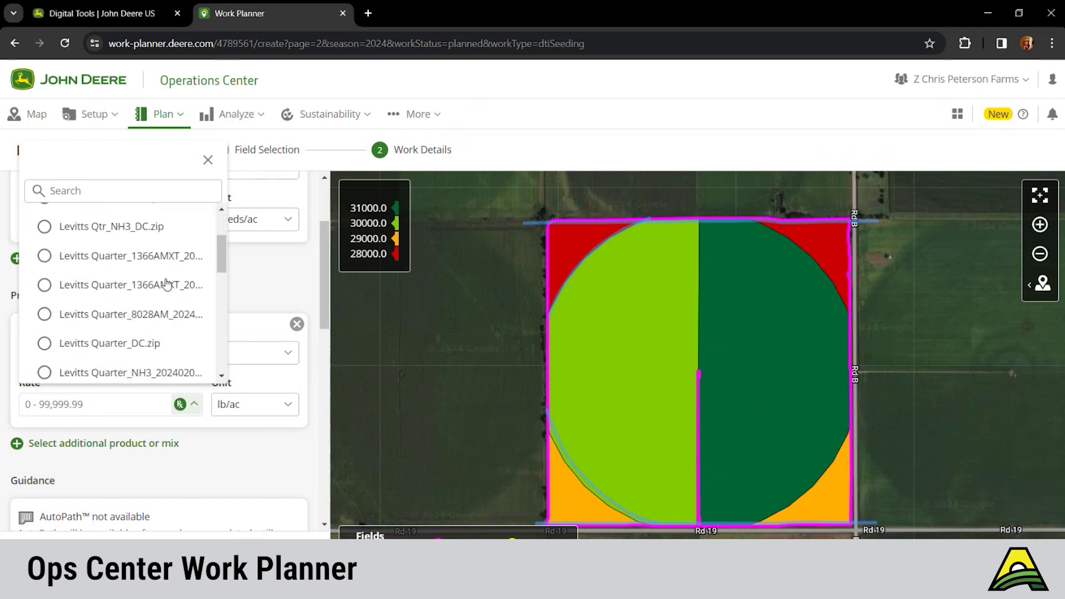
scroll(167, 284, "up", 2)
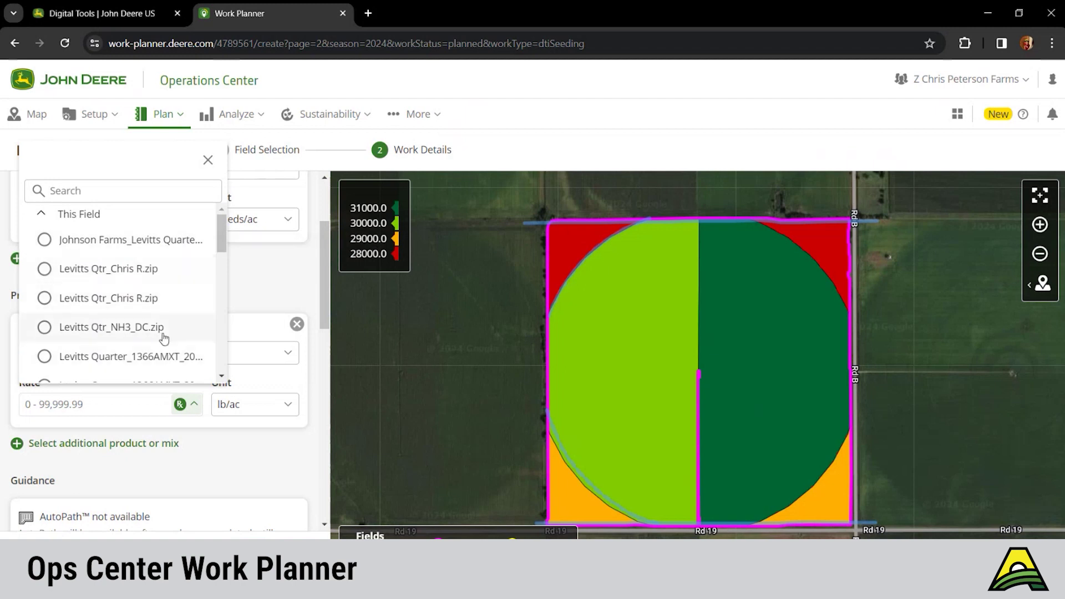
scroll(164, 337, "down", 5)
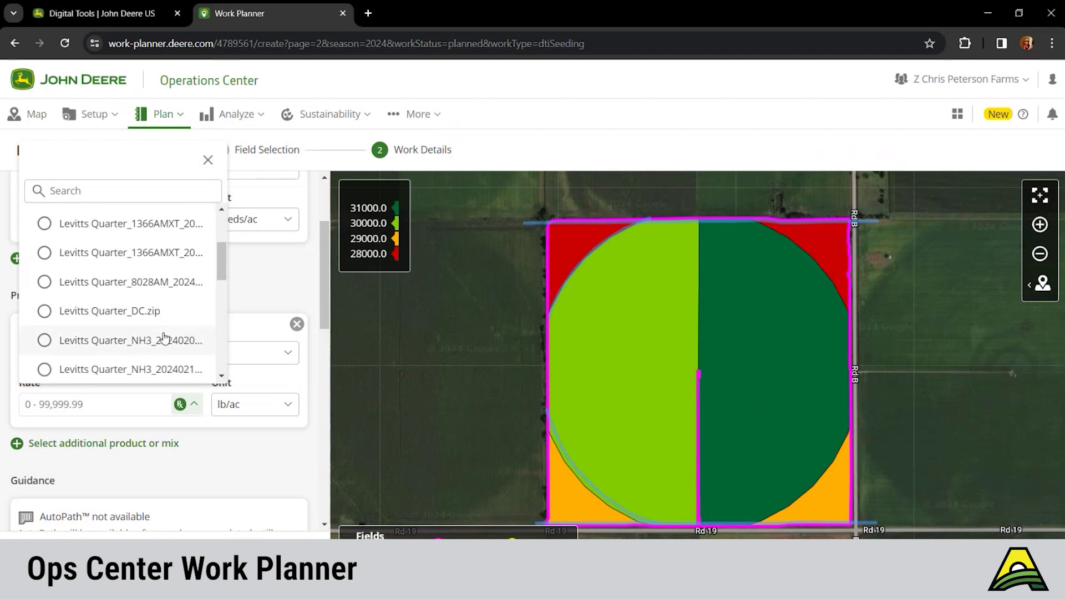
scroll(164, 337, "down", 5)
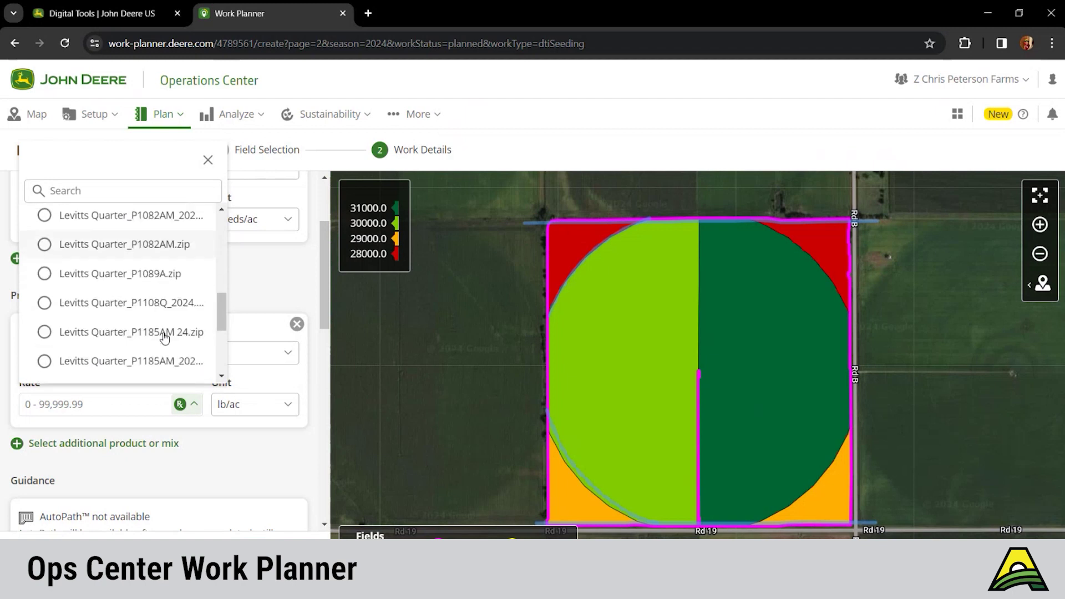
scroll(164, 338, "down", 1)
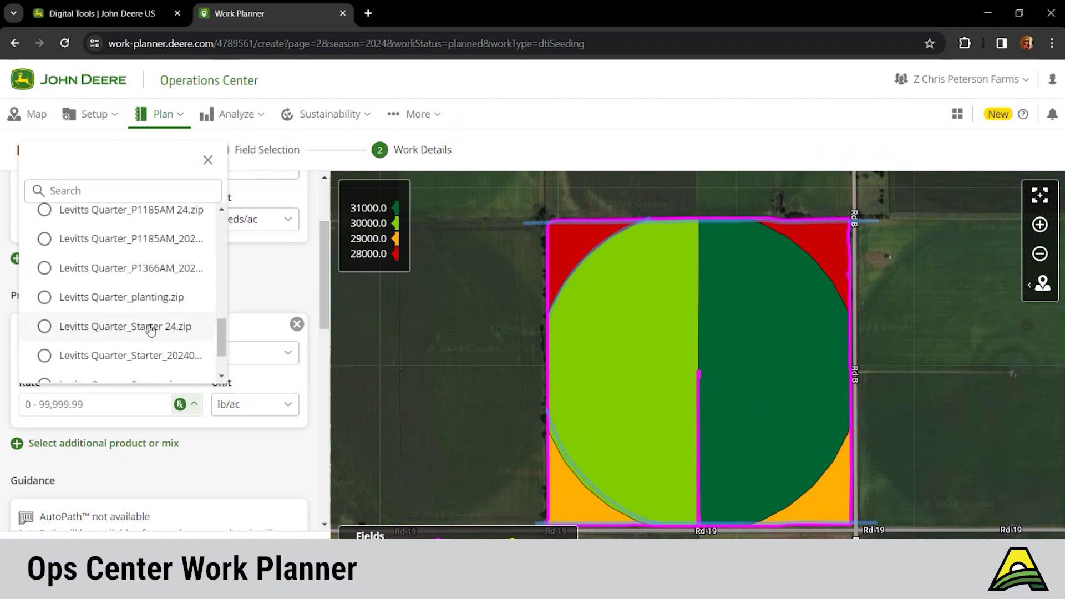
left_click(152, 329)
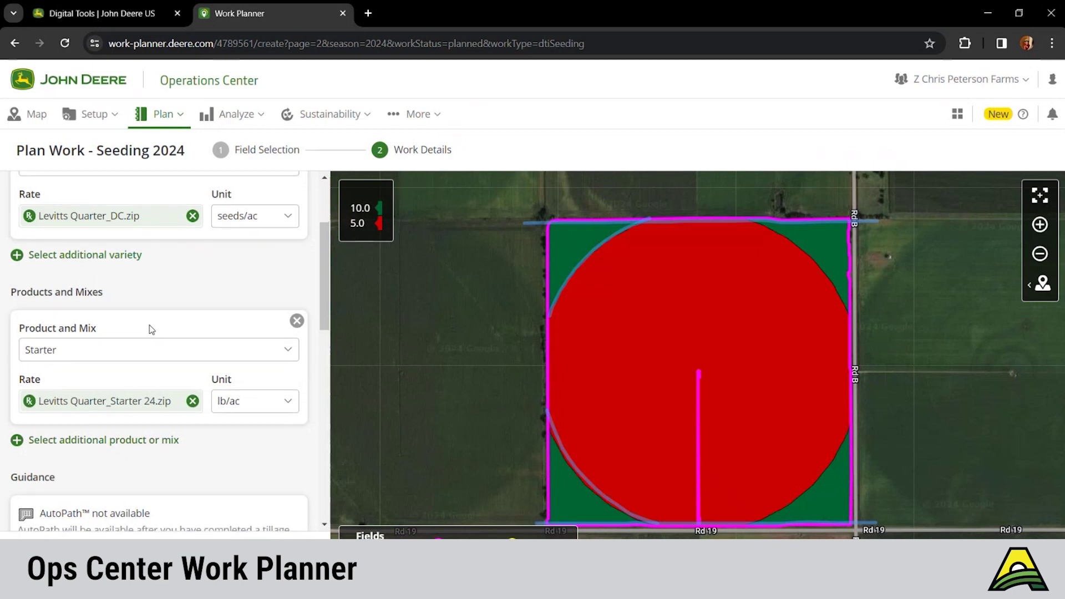
Set the Starter product's rate unit to gal/ac.
scroll(151, 330, "down", 3)
scroll(151, 329, "down", 2)
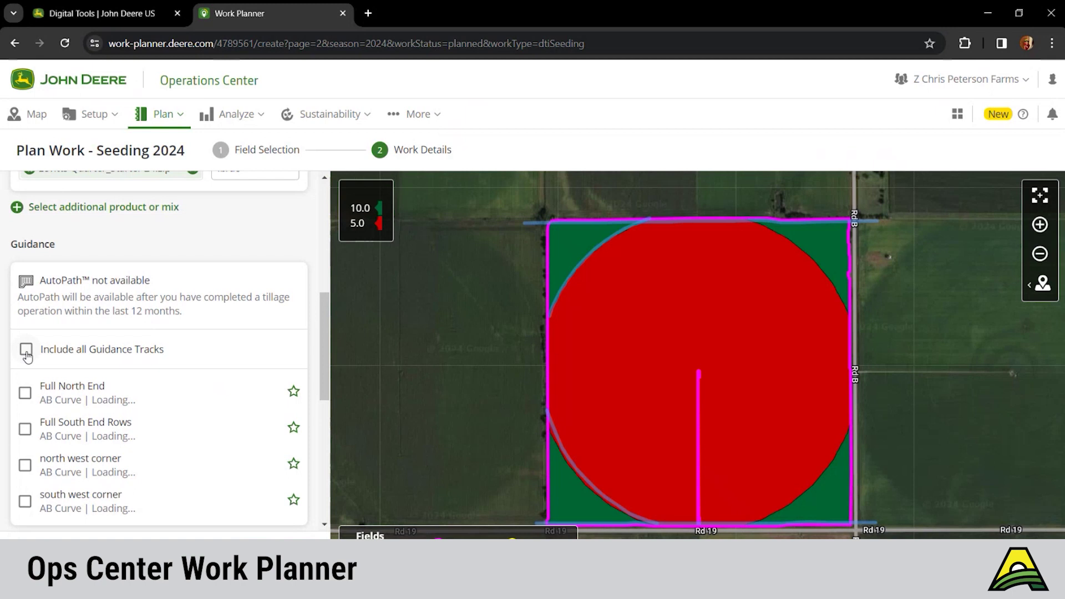
scroll(26, 354, "up", 2)
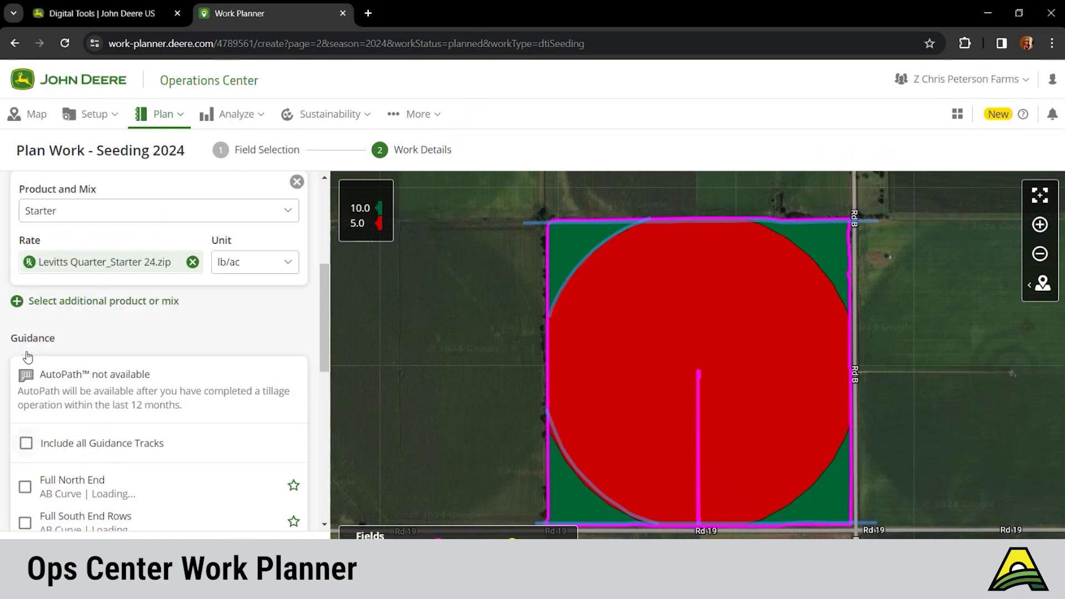
left_click(280, 265)
left_click(250, 351)
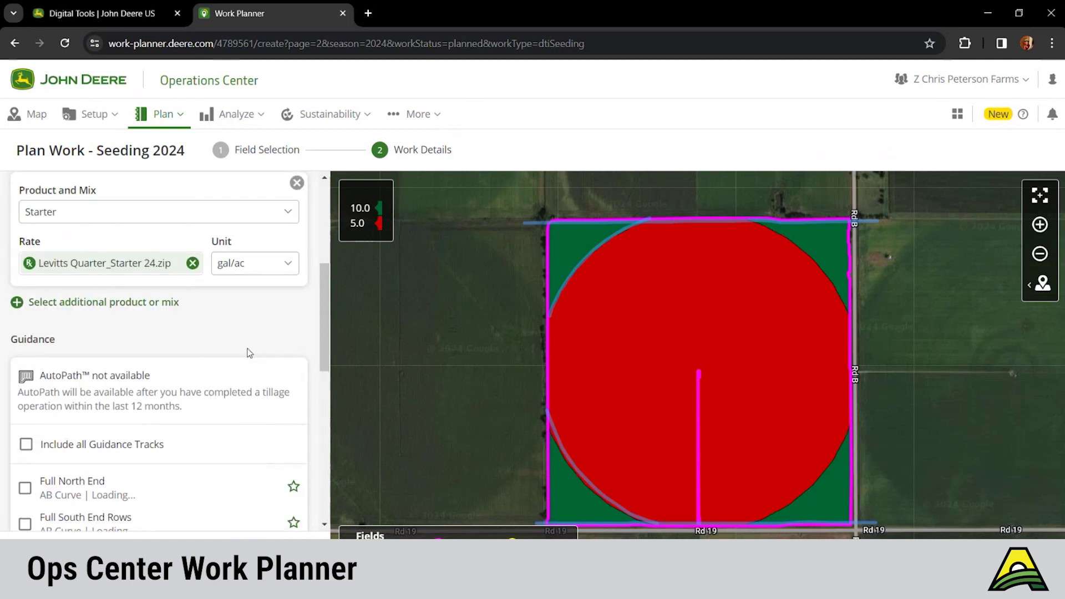
scroll(249, 353, "up", 2)
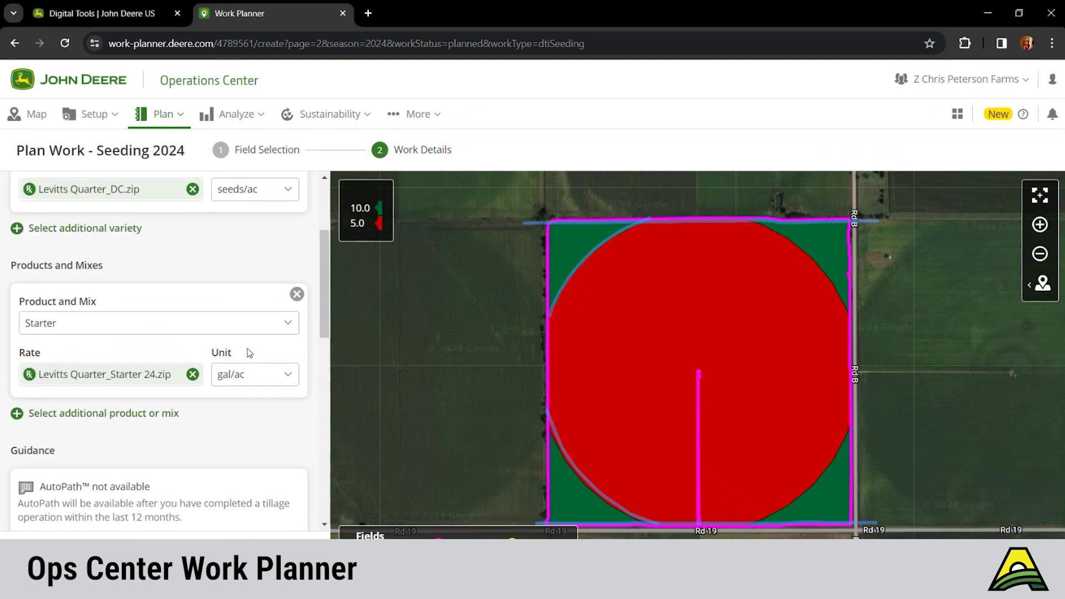
scroll(250, 353, "down", 3)
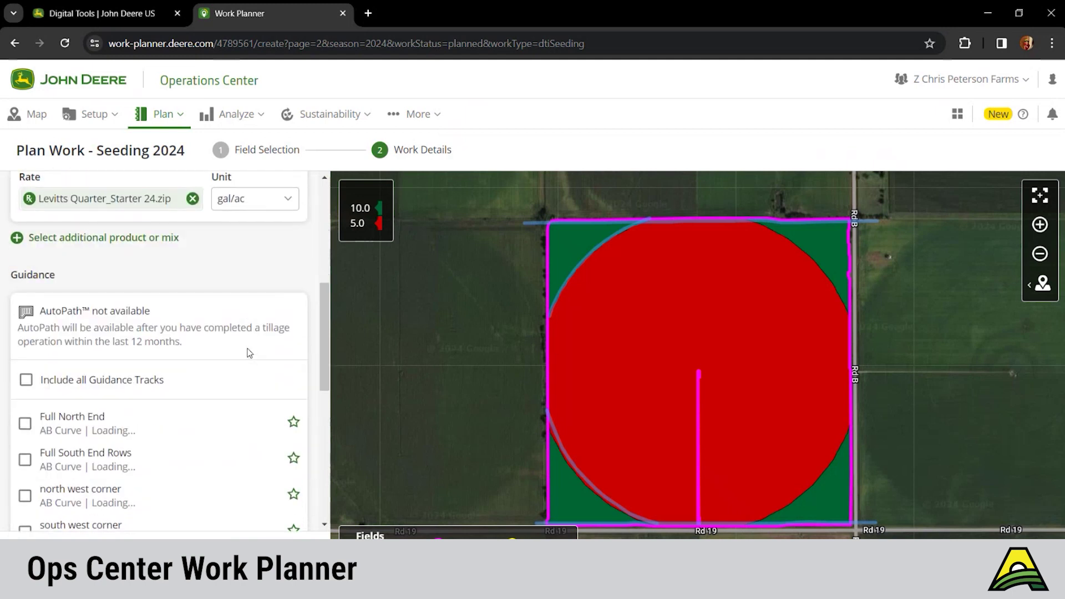
Include all guidance tracks in the plan and mark Full South End Rows as the favorite track.
scroll(250, 353, "down", 1)
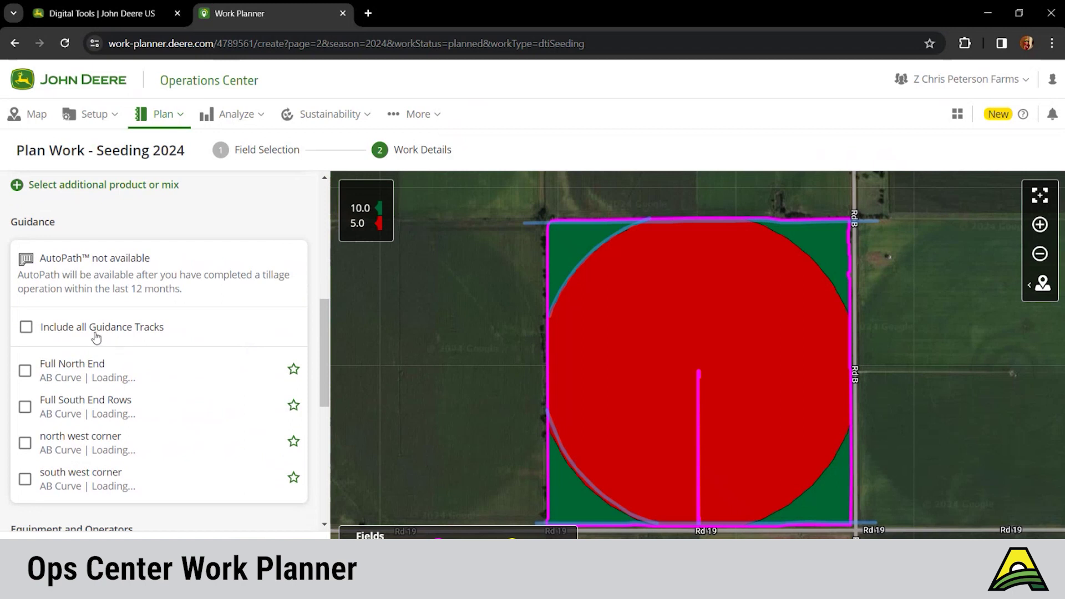
left_click(26, 329)
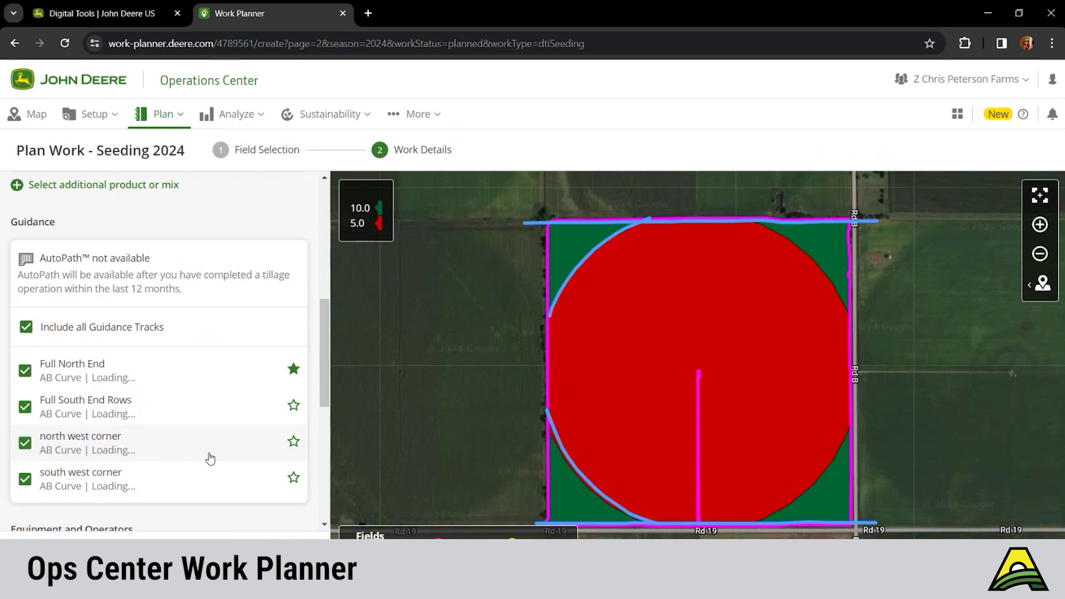
left_click(293, 409)
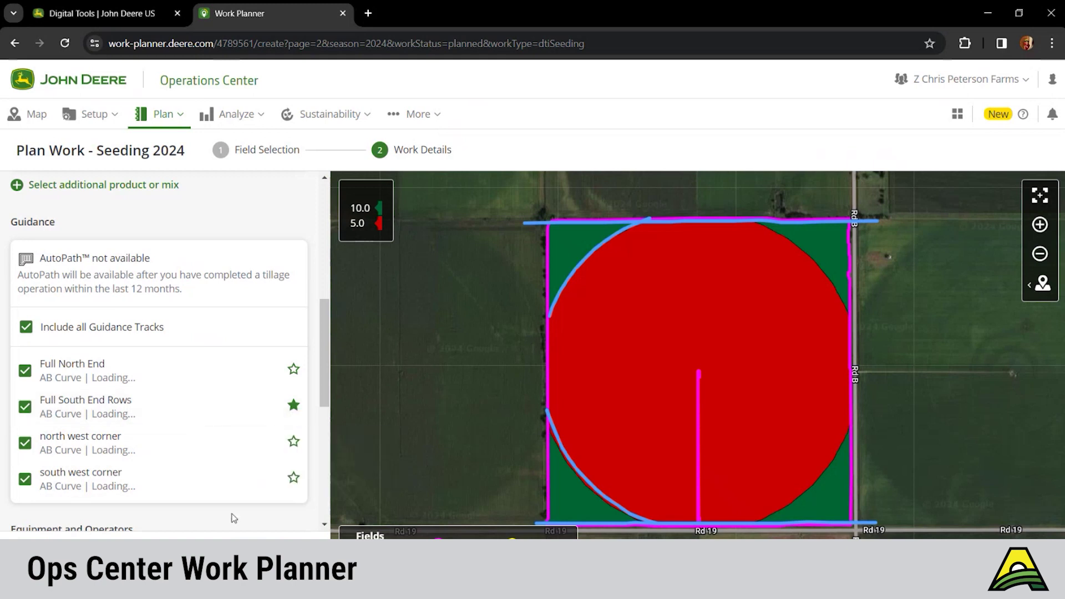
Assign the John Deere 9670 STS combine as the plan's machine.
scroll(232, 516, "down", 3)
scroll(232, 517, "down", 2)
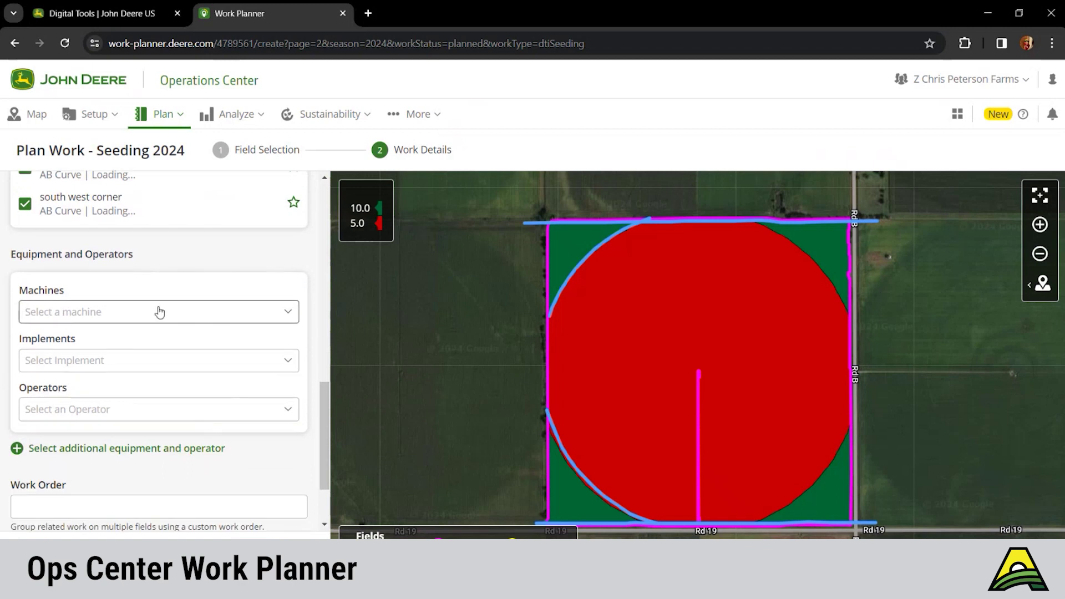
left_click(159, 312)
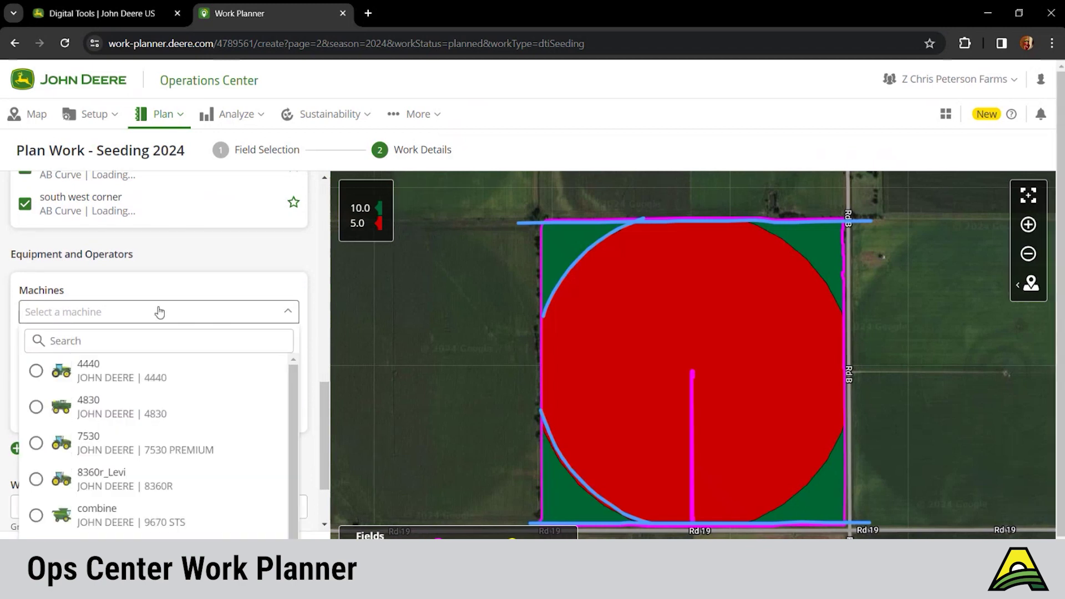
left_click(159, 312)
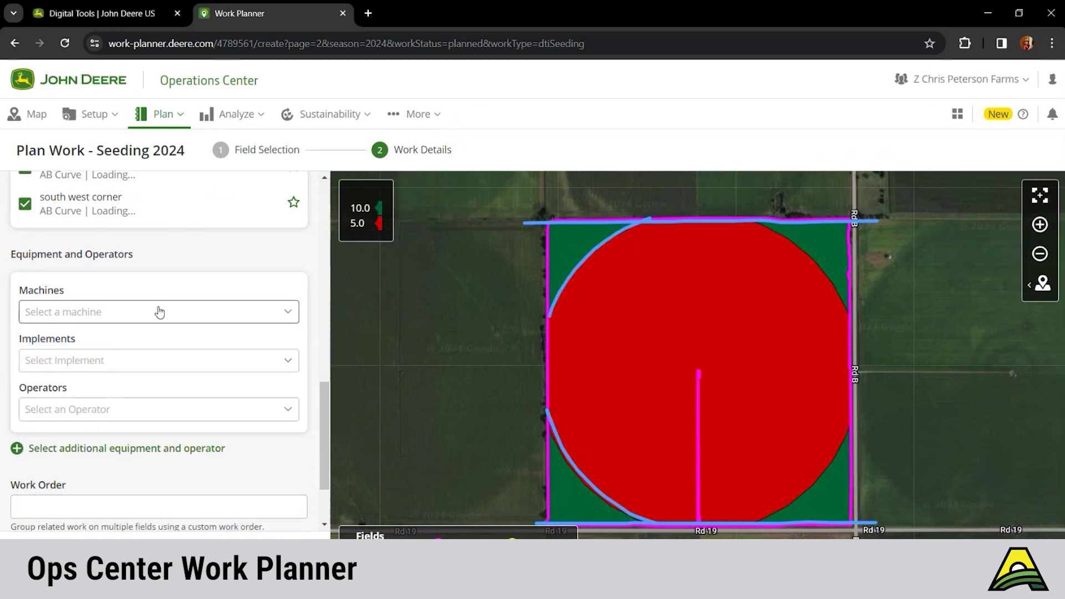
left_click(245, 312)
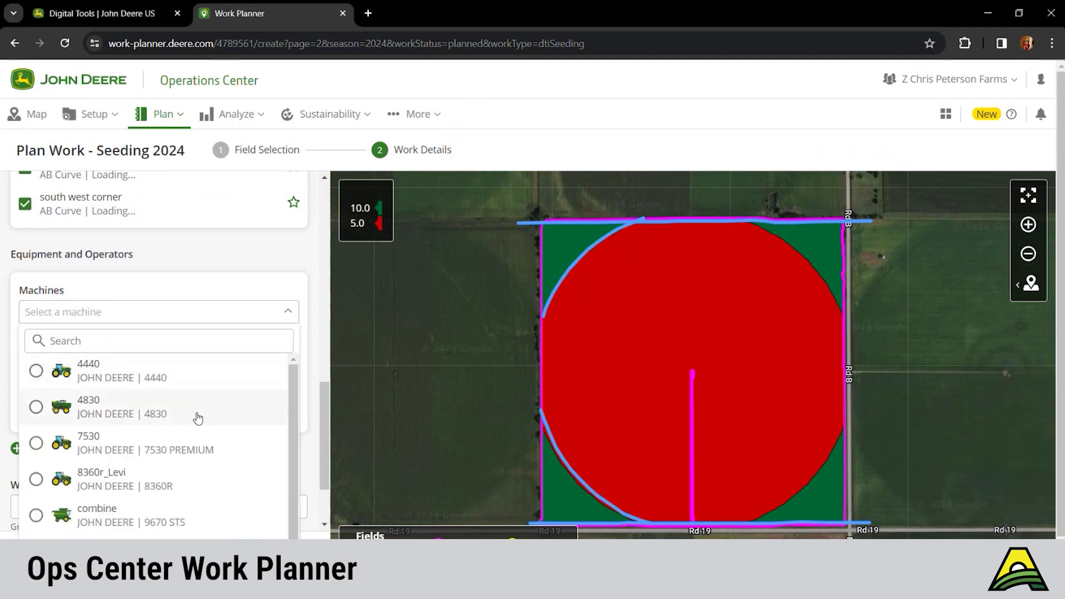
left_click(165, 522)
Assign the 1770 implement to the plan and check the available operators without choosing one.
left_click(199, 367)
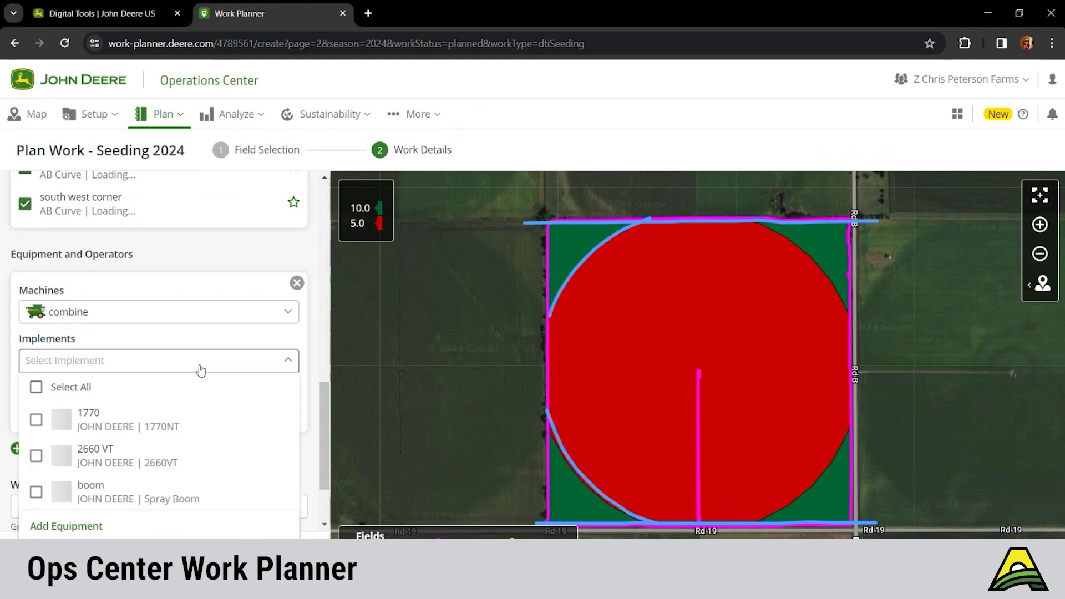
left_click(208, 425)
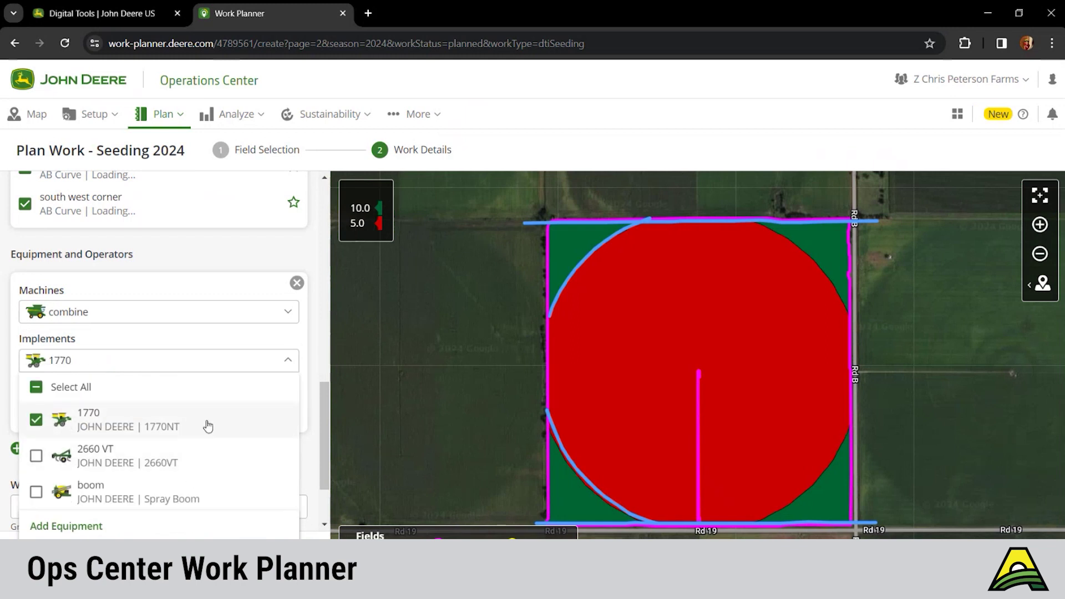
left_click(289, 365)
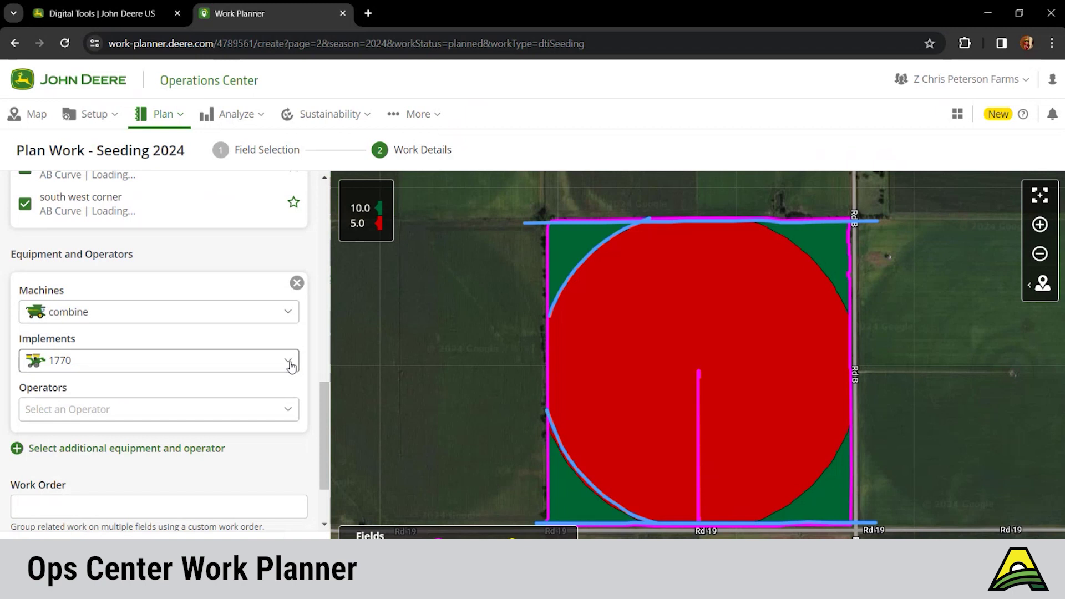
left_click(254, 415)
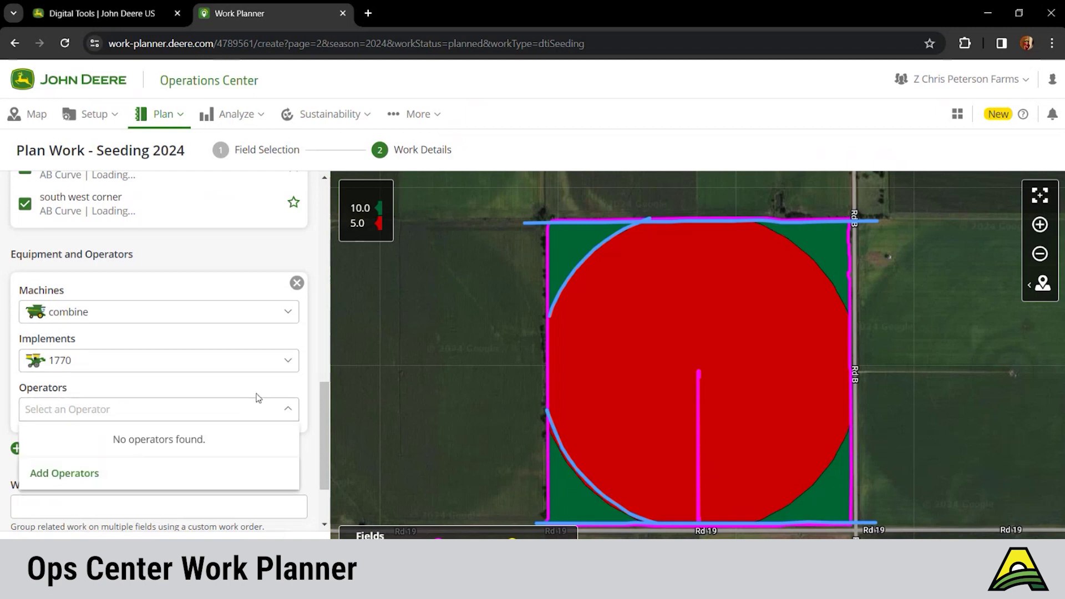
left_click(261, 411)
Go through the Work Order and Work Instructions fields and save the Levitts Quarter seeding work plan.
scroll(261, 410, "down", 2)
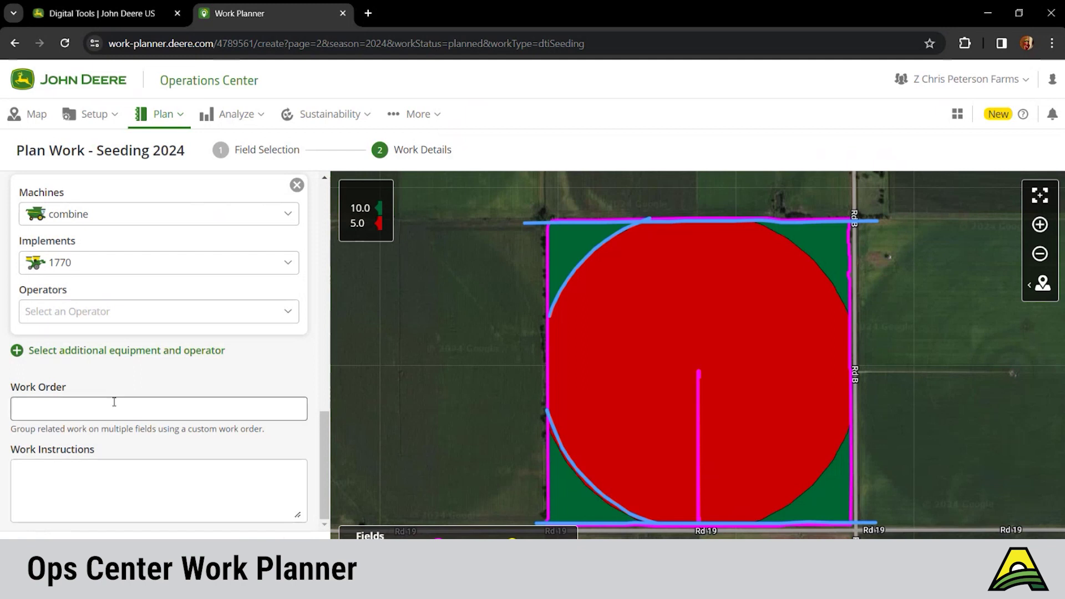
left_click(78, 411)
left_click(134, 473)
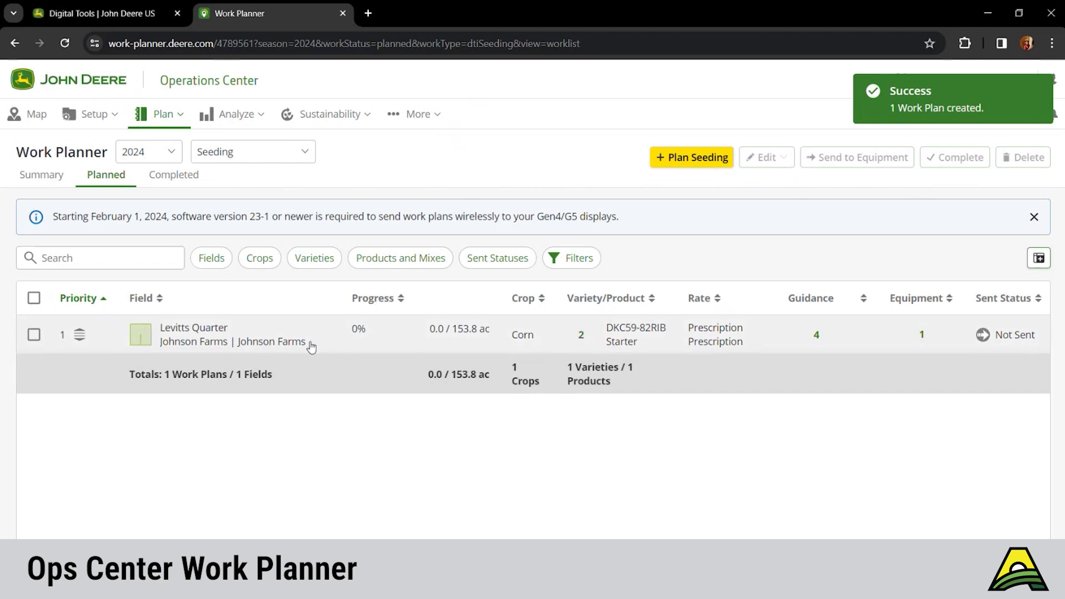
Open the John Deere Operations Center at my.deere.com in a new browser tab.
left_click(368, 13)
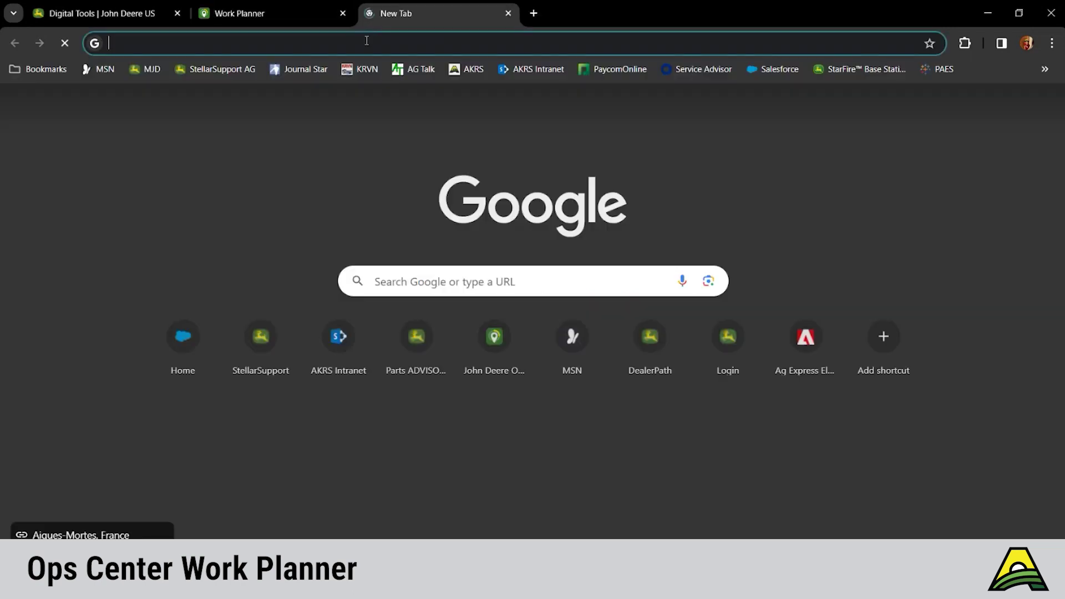
left_click(365, 42)
type("my.")
key("Return")
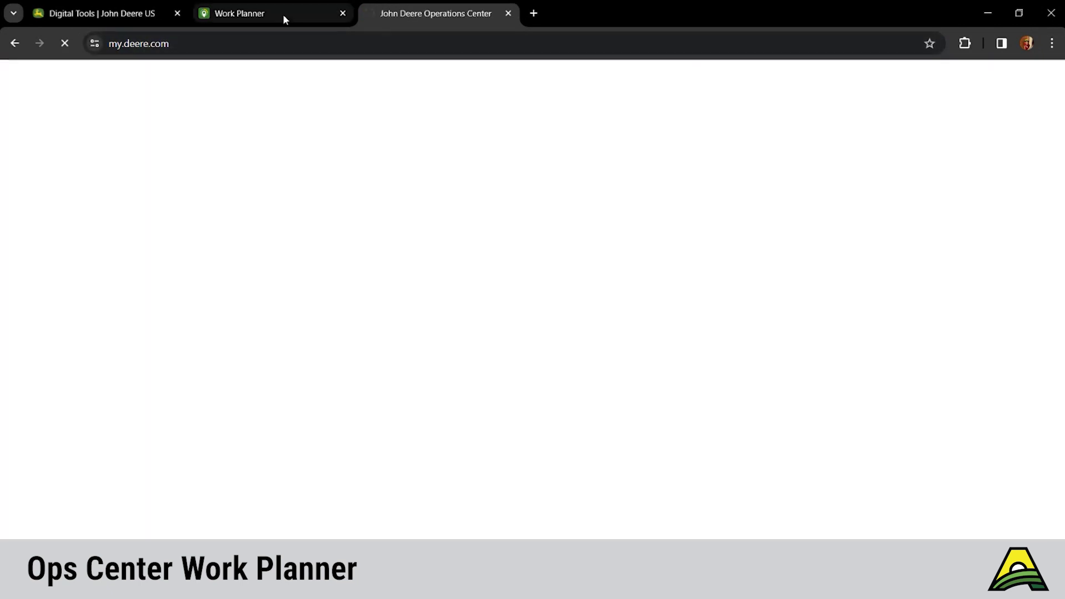
mouse_move(283, 17)
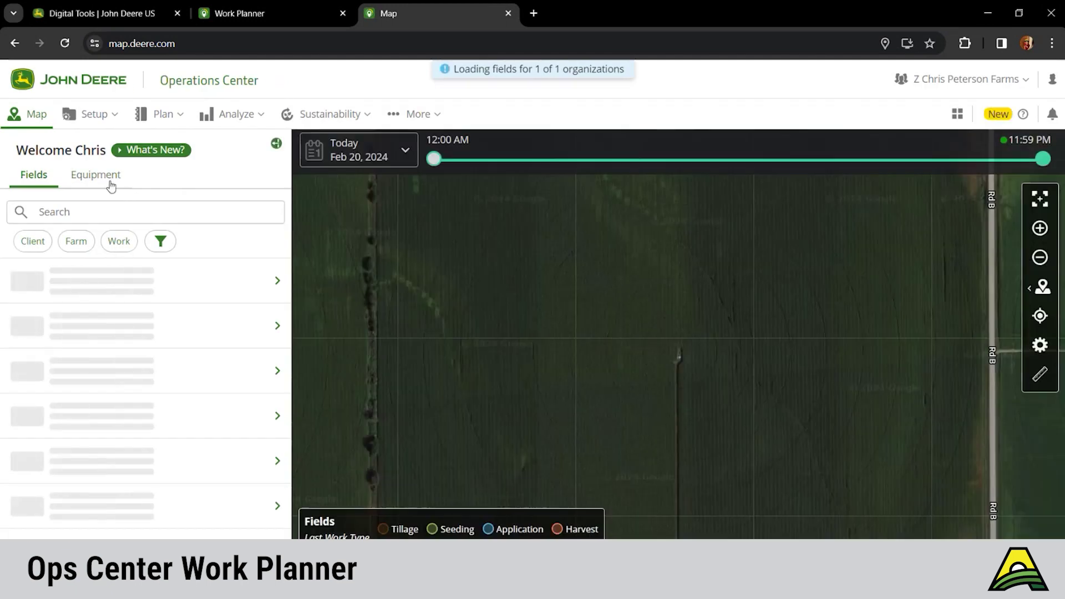
Start a Remote Display Access session for the combine from the equipment list.
left_click(97, 175)
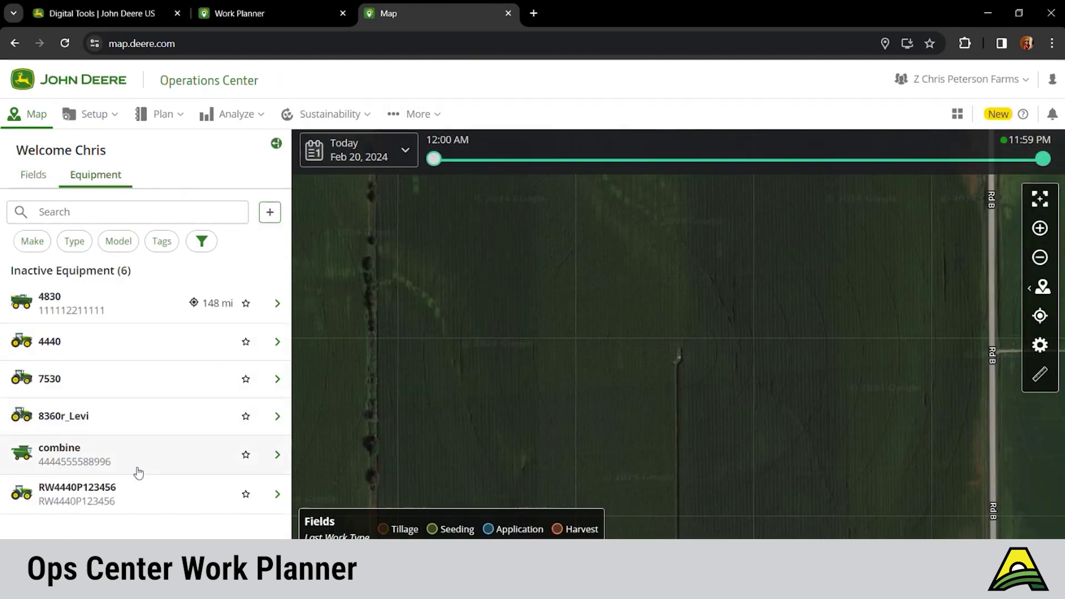
left_click(136, 469)
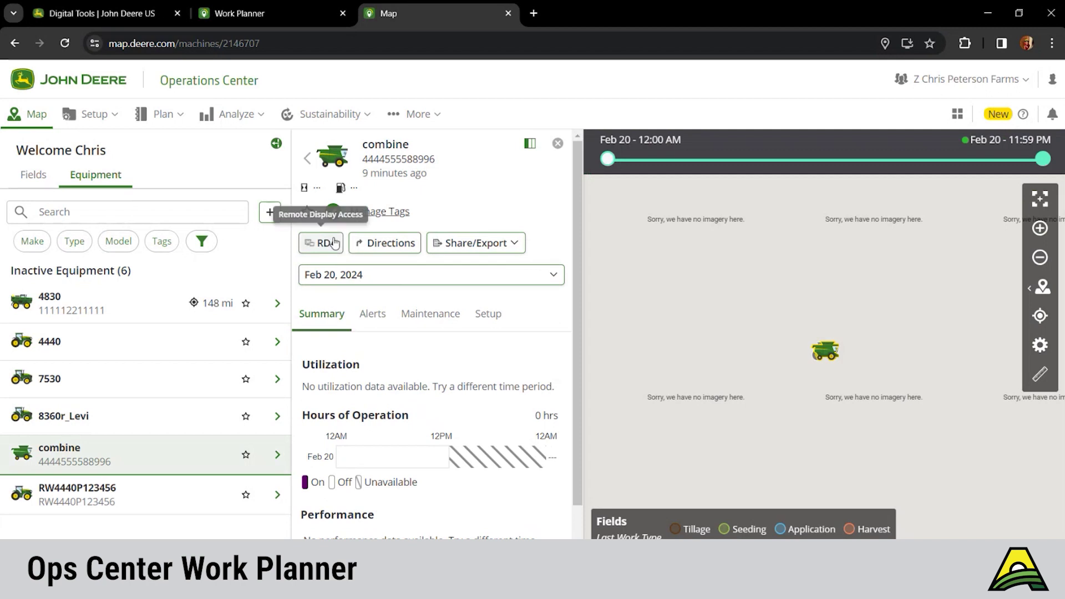
left_click(327, 241)
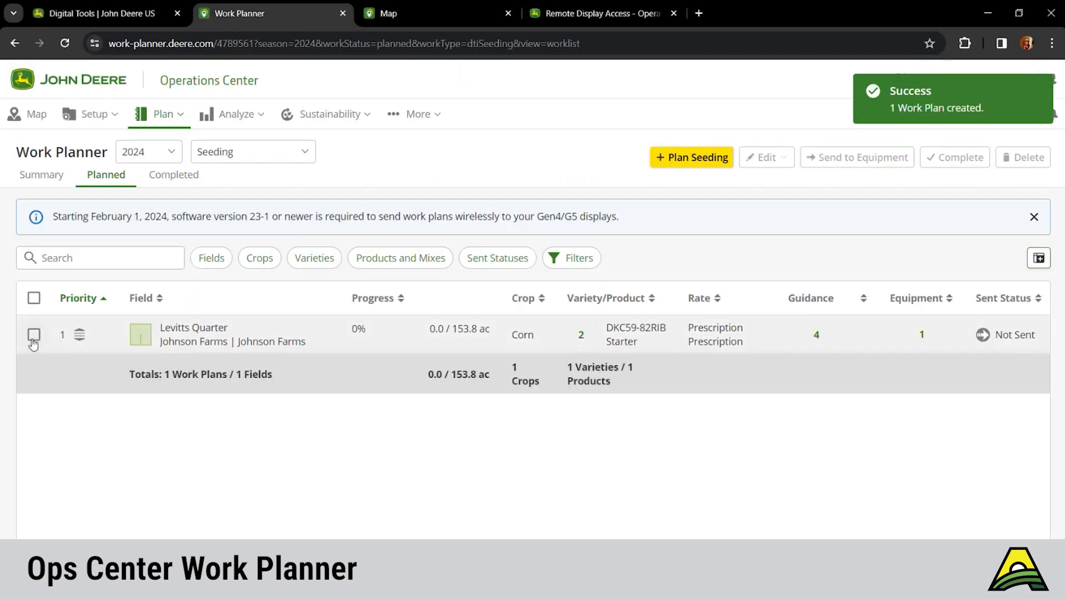
Send the Levitts Quarter seeding work plan to the combine, keeping the suggested file name and AutoPath included.
left_click(34, 336)
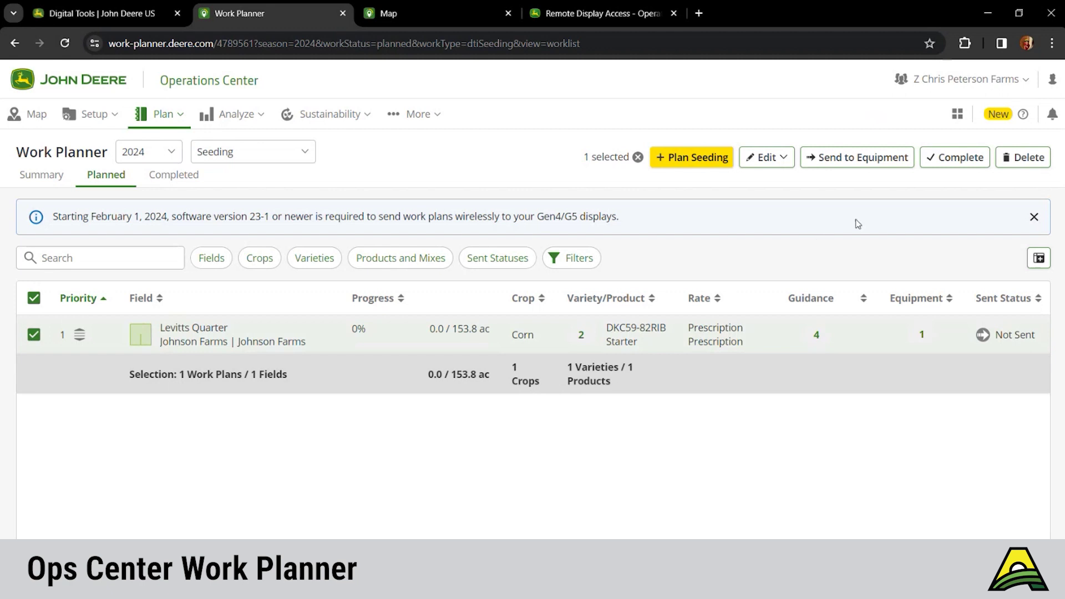
left_click(835, 161)
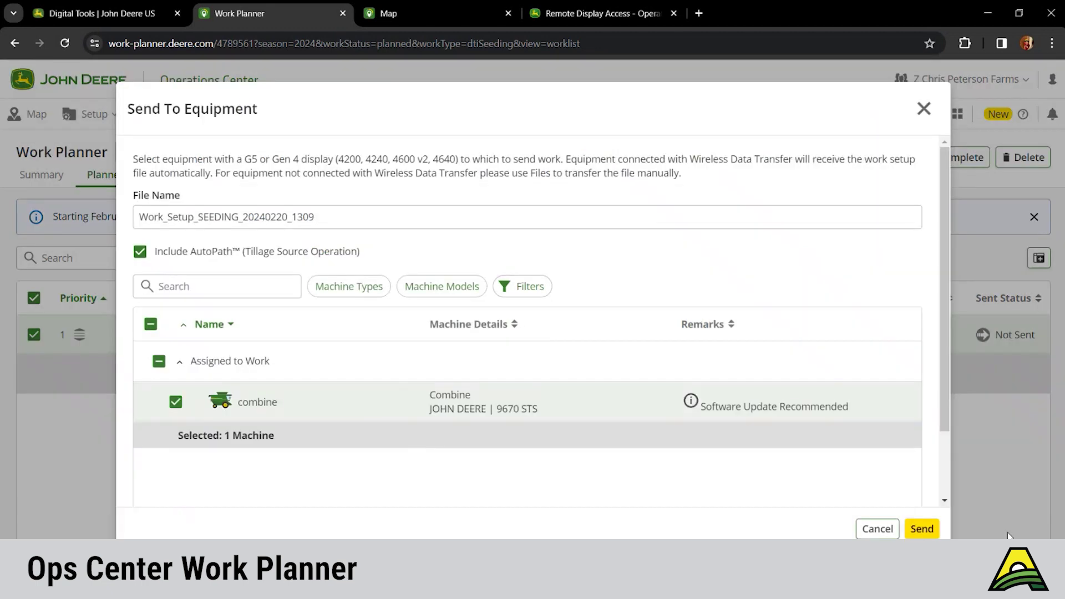
left_click(922, 529)
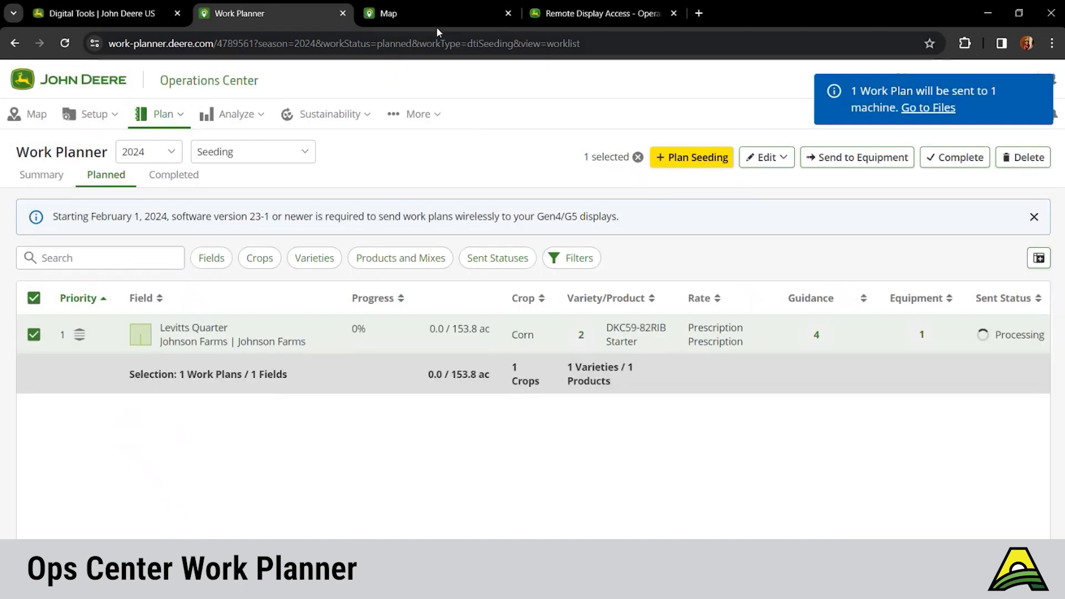
Switch to the combine's Remote Display Access session and view its G5Plus Universal display.
left_click(658, 15)
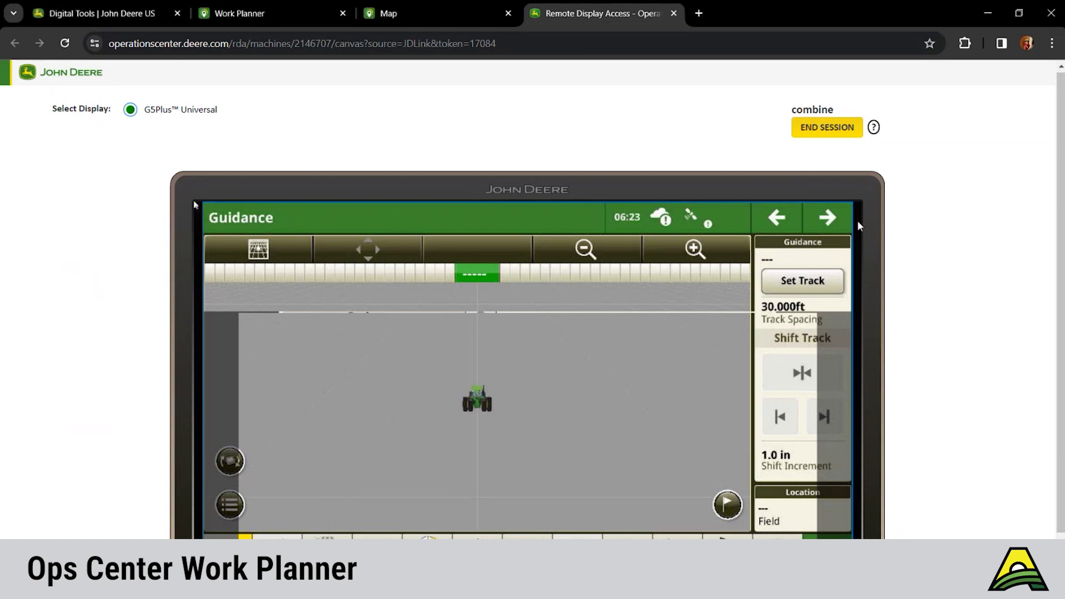
scroll(857, 220, "down", 1)
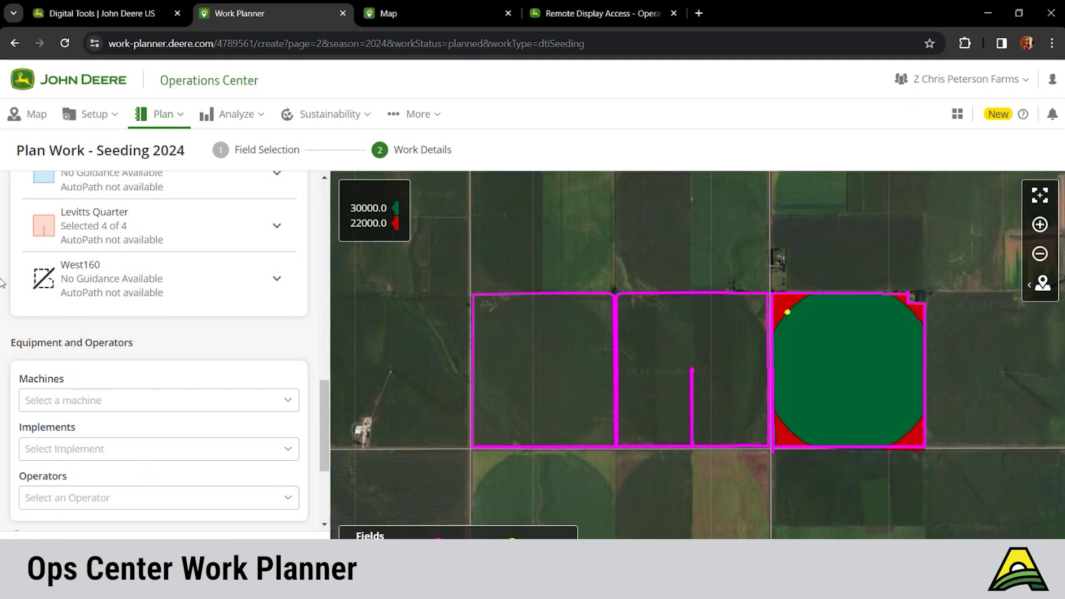
Bring up the Operations Center setup tools from the multi-field seeding plan.
left_click(90, 123)
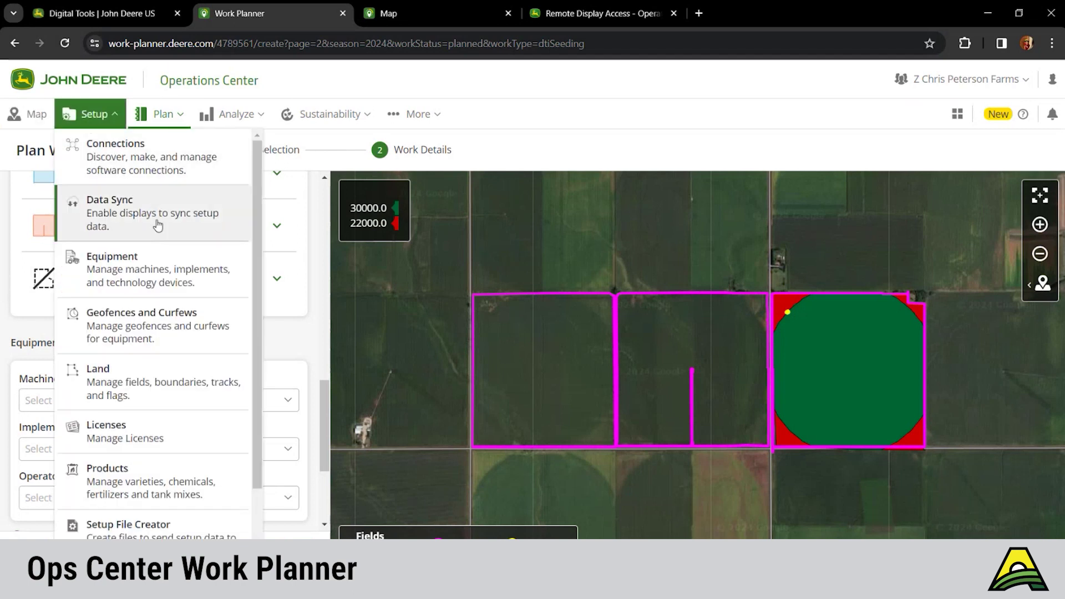